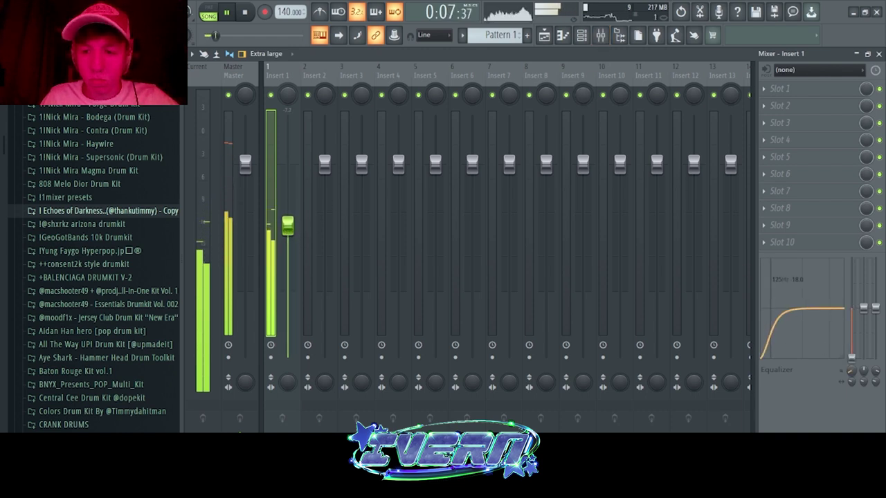
- Replace the 808 Snare channel's sample with Snare - Judged from the LEQN x DECKARD - Ragnar Drumkit
key("F9")
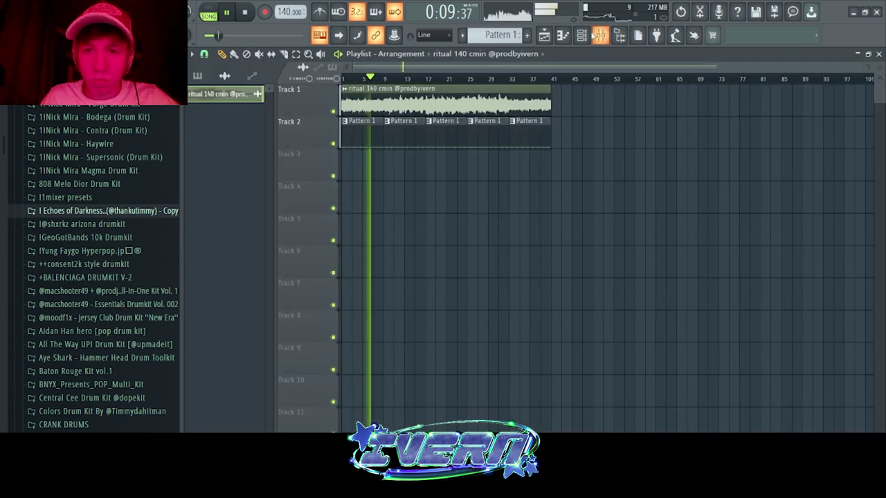
key("F6")
left_click(258, 69)
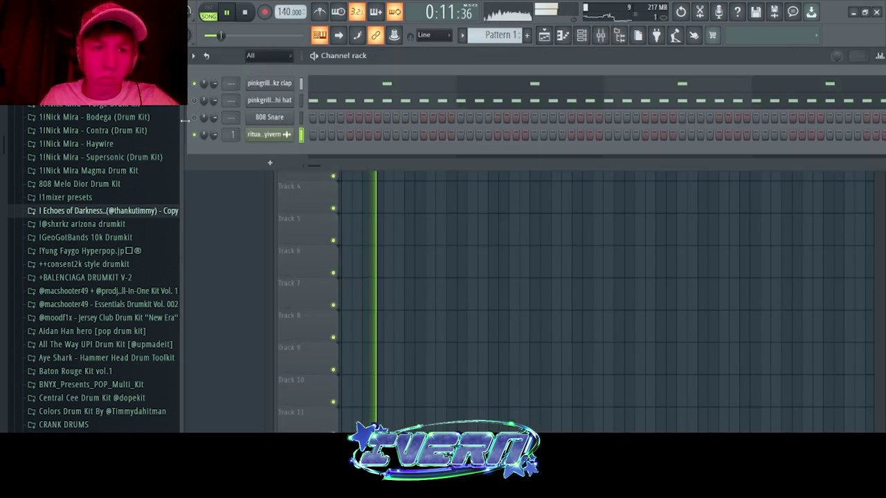
scroll(138, 199, "down", 10)
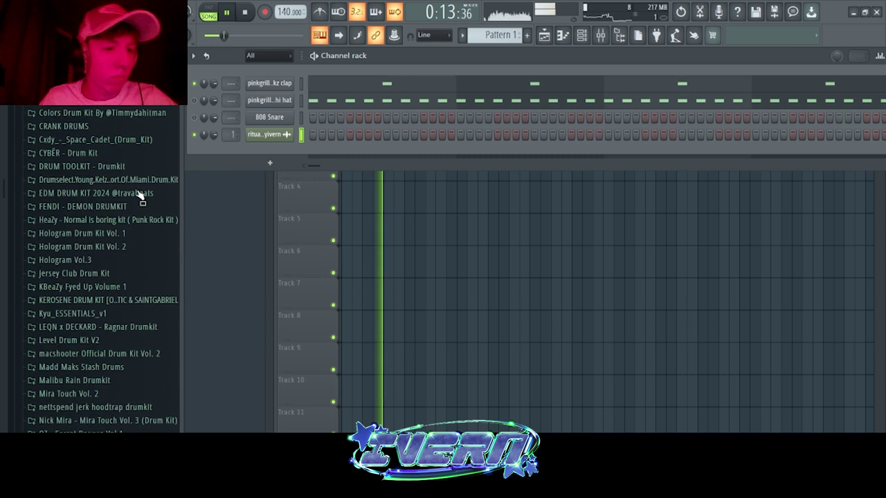
left_click(89, 182)
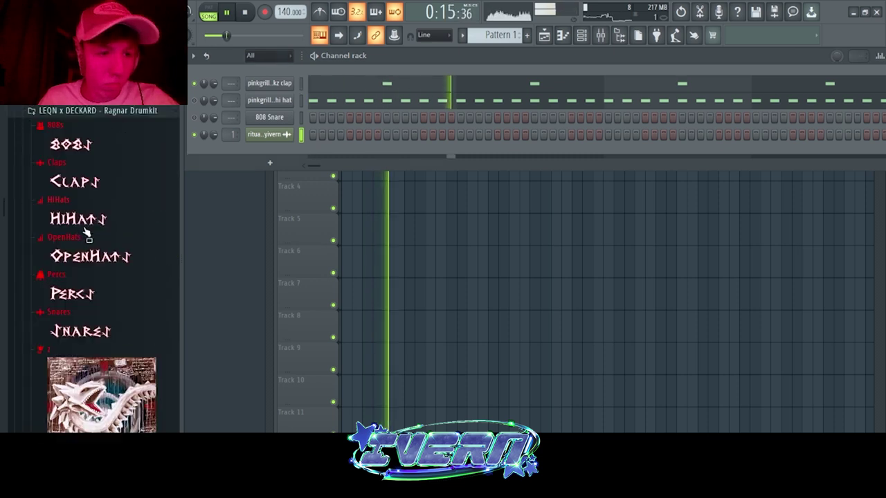
left_click(85, 281)
left_click(98, 317)
scroll(101, 218, "down", 4)
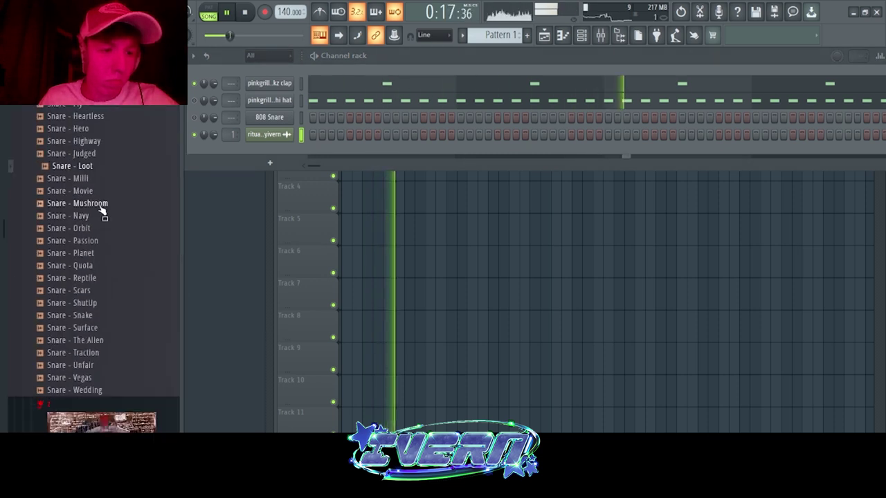
- Place the Snare - Judged channel directly below the clap and give it the clap's pattern, unmuted
left_click_drag(283, 143, 275, 102)
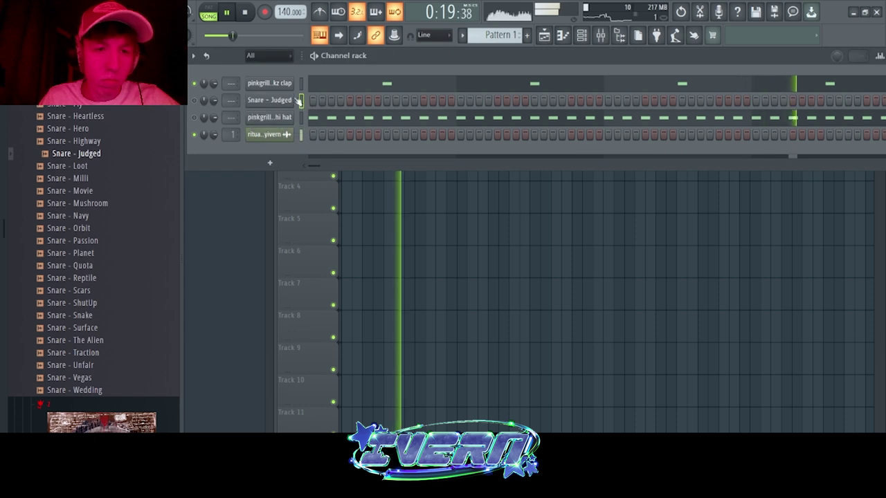
key("ctrl+v")
left_click(195, 101)
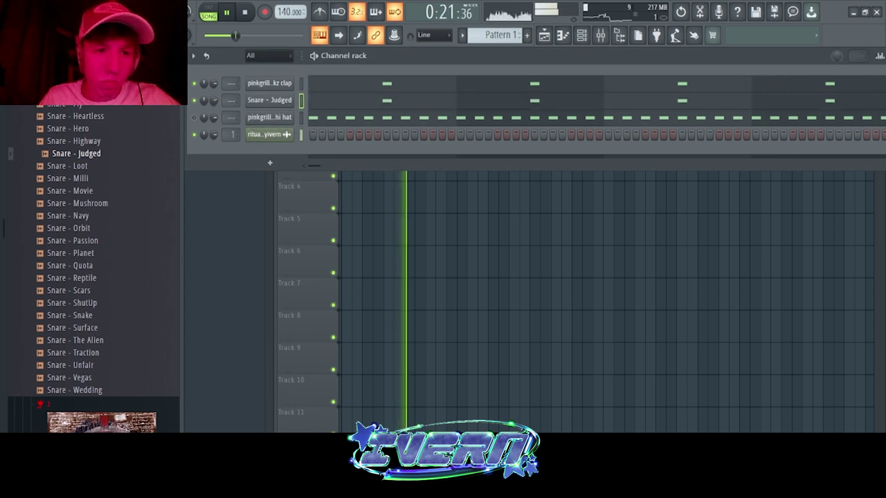
- Add 808 - MAFIA from THE F1LTHY x LUKRATIVE KIT as the topmost channel and enable its volume envelope
scroll(93, 235, "up", 10)
left_click(89, 242)
scroll(94, 222, "down", 8)
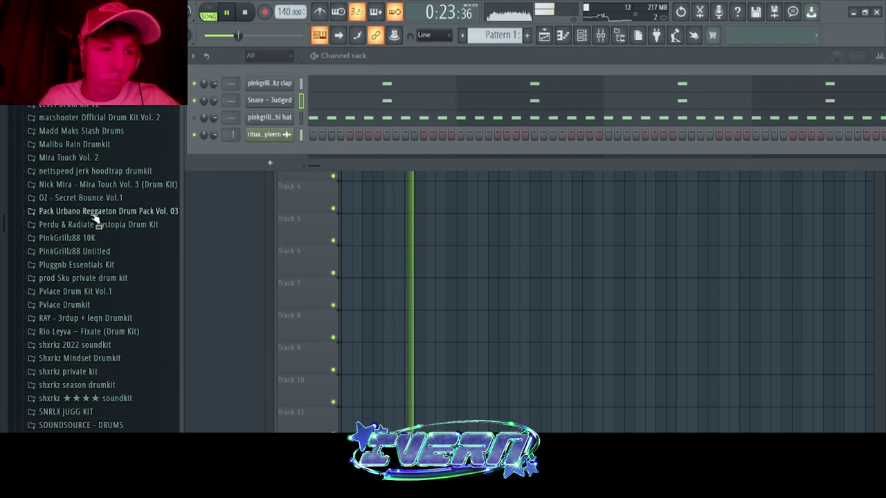
scroll(97, 223, "down", 5)
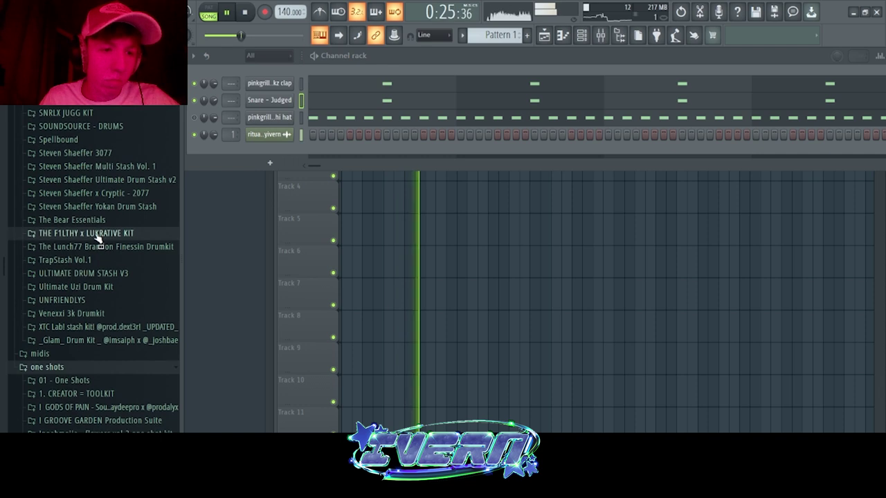
left_click(91, 233)
left_click(76, 247)
scroll(104, 229, "down", 8)
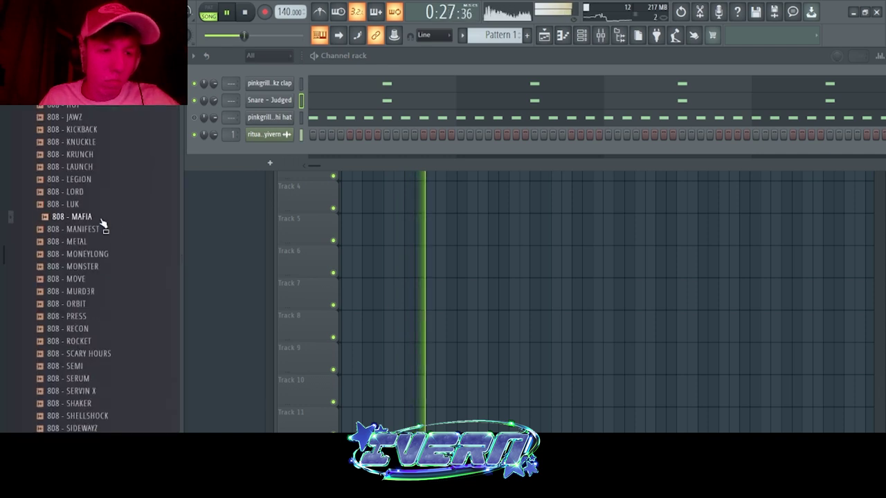
left_click_drag(315, 83, 290, 86)
left_click(316, 205)
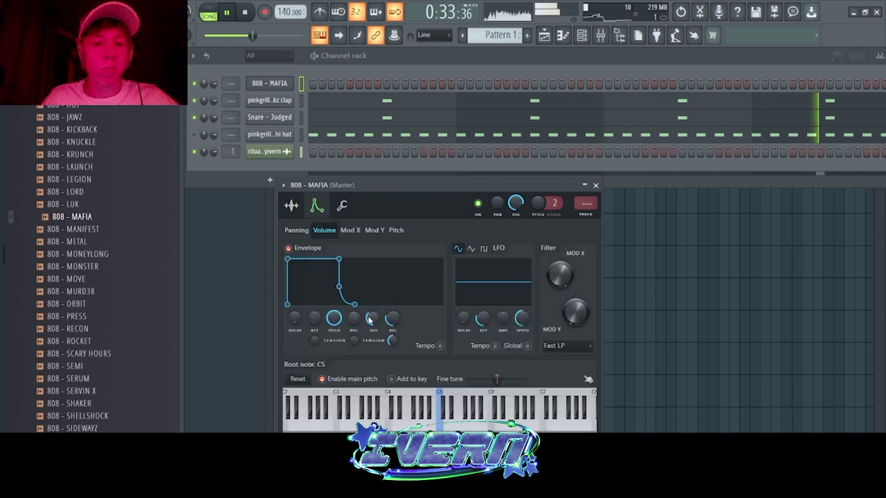
- Detect the pitch regions of the 808 - MAFIA sample in Edison, and close the channel settings after viewing the precomputed effects
left_click(292, 207)
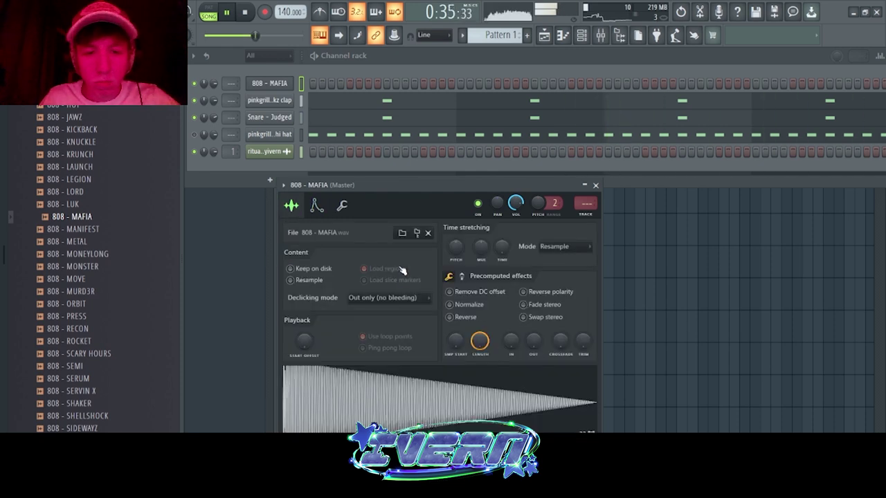
left_click(417, 233)
right_click(401, 318)
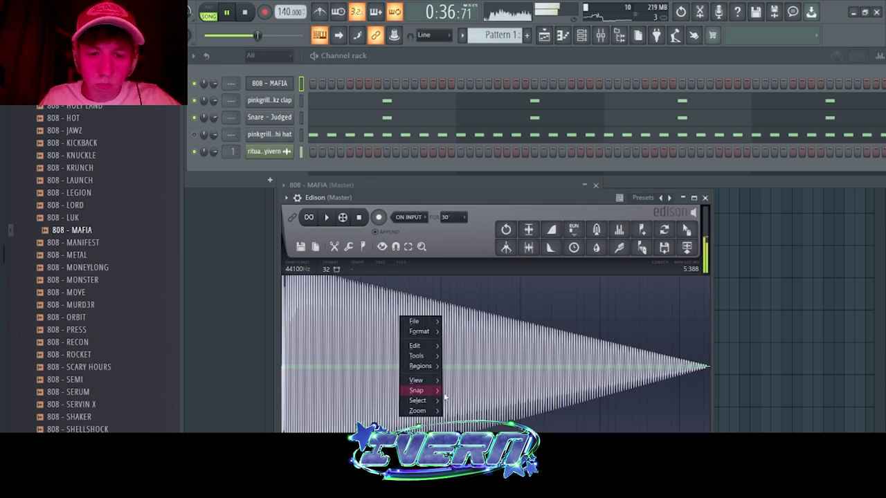
mouse_move(429, 371)
left_click(468, 298)
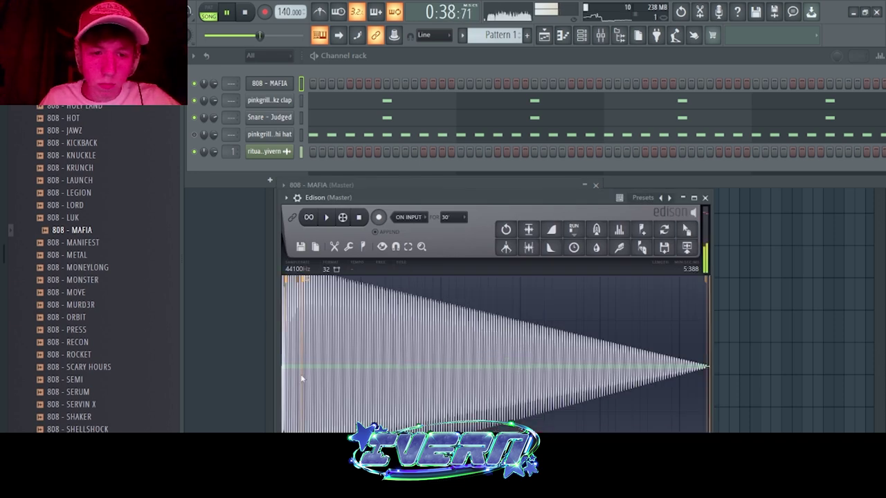
left_click(705, 198)
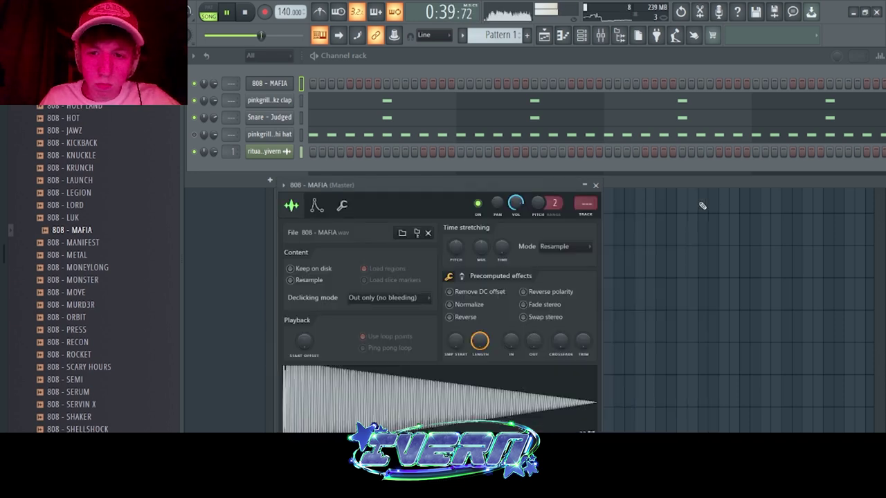
left_click(464, 276)
left_click(596, 185)
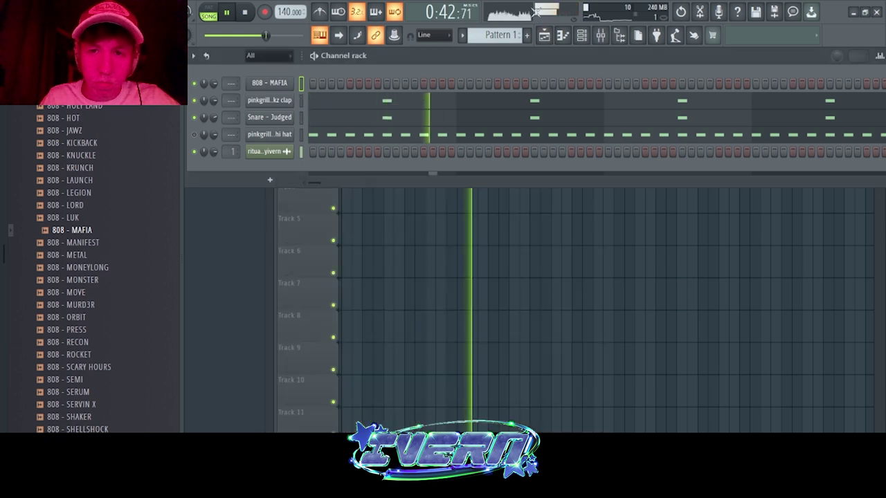
- Open the piano roll for 808 - MAFIA and set one of its display helper options
left_click(563, 34)
left_click(193, 54)
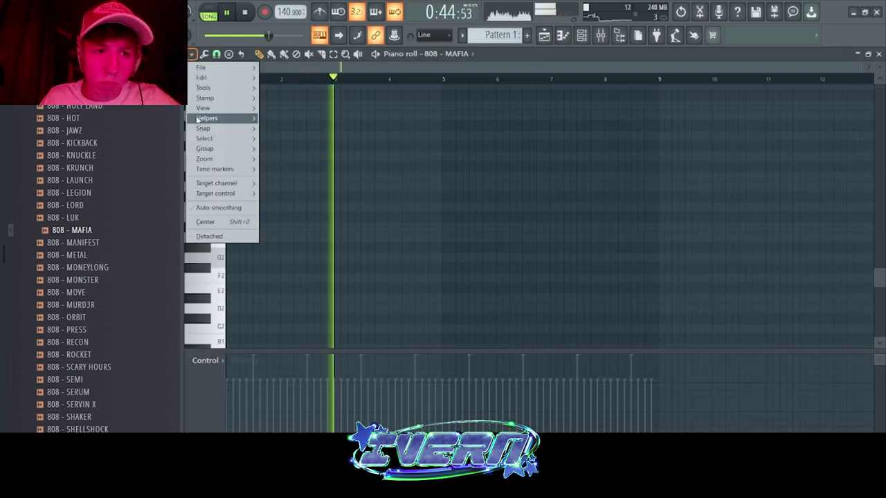
mouse_move(211, 118)
mouse_move(298, 128)
left_click(395, 138)
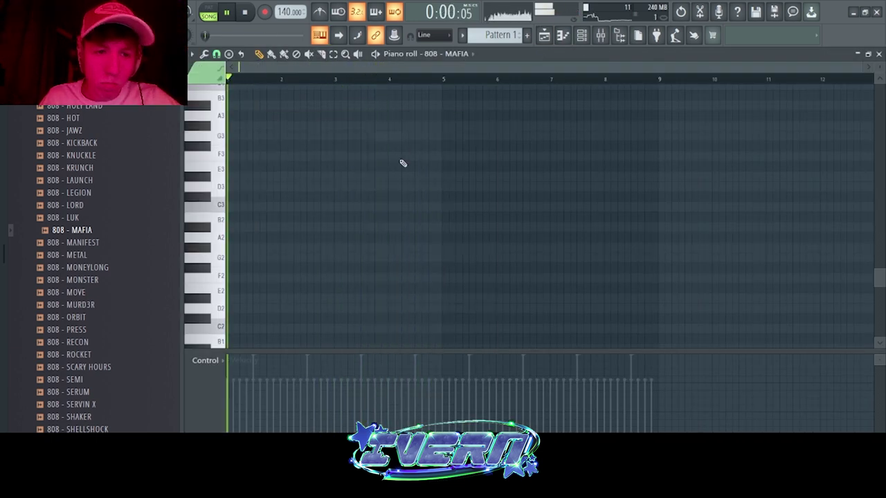
- Place the opening 808 note on G5 at the start of bar 1 and play it against the melody
scroll(286, 179, "up", 8)
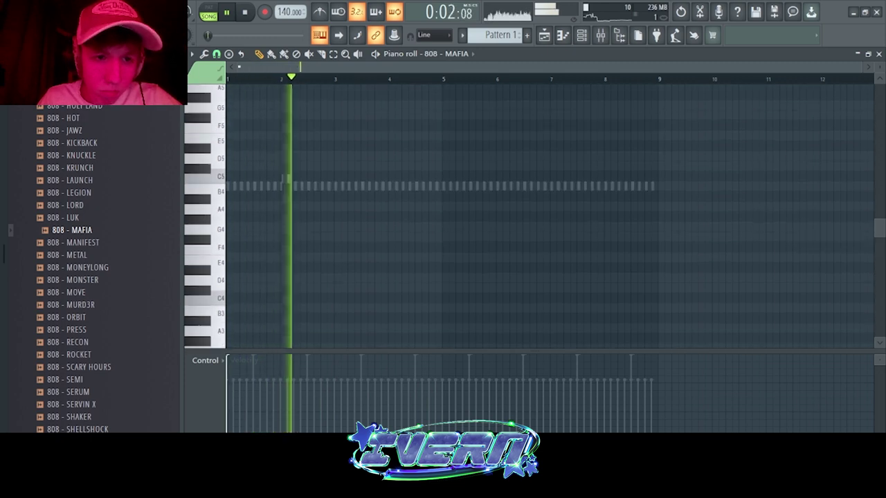
left_click_drag(100, 327, 102, 266)
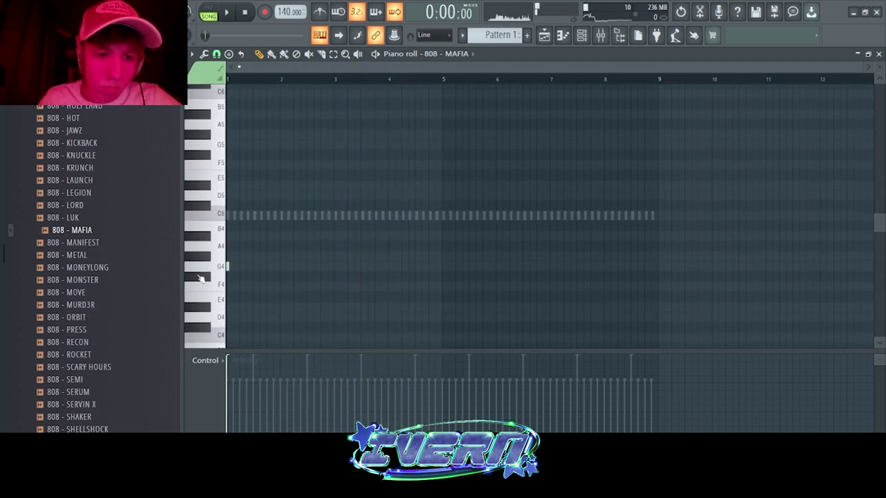
key("space")
scroll(259, 216, "up", 2)
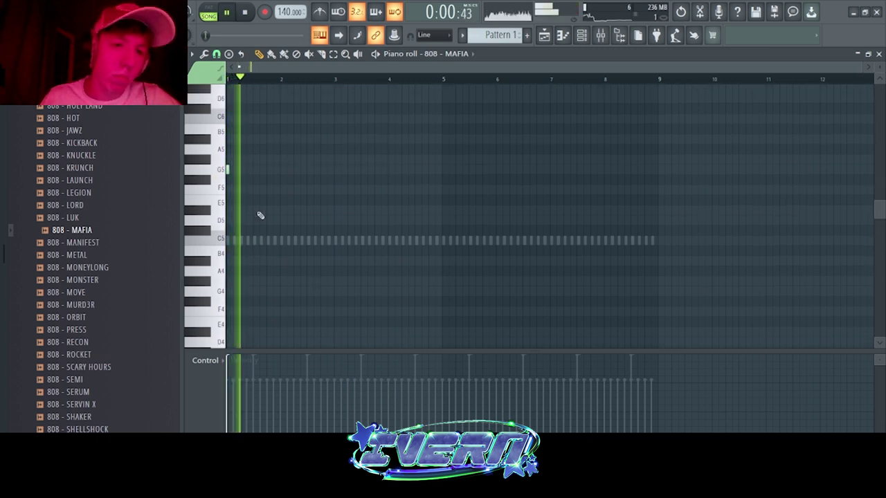
key("space")
key("space")
left_click(247, 208)
key("space")
right_click(247, 206)
key("space")
- Complete the four-bar 808 line with G#5 notes in bars 1 to 4 and a G5 note at the start of bar 3
left_click(268, 195)
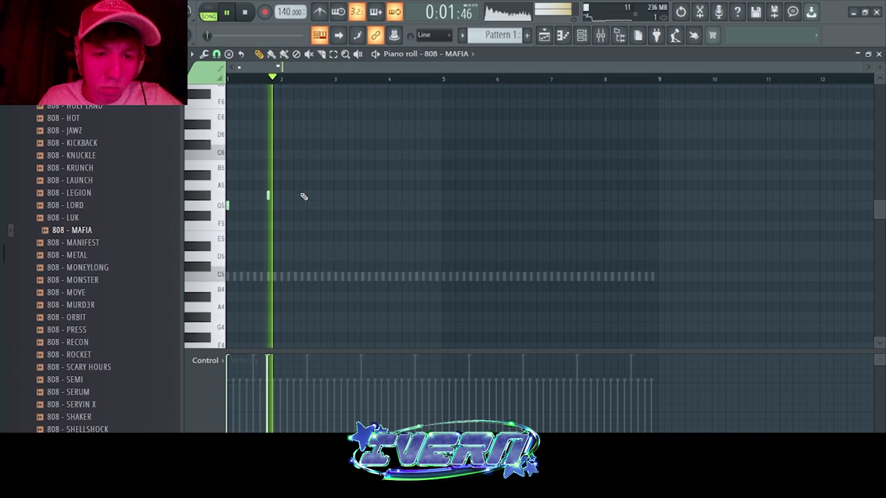
key("space")
key("space")
left_click(295, 195)
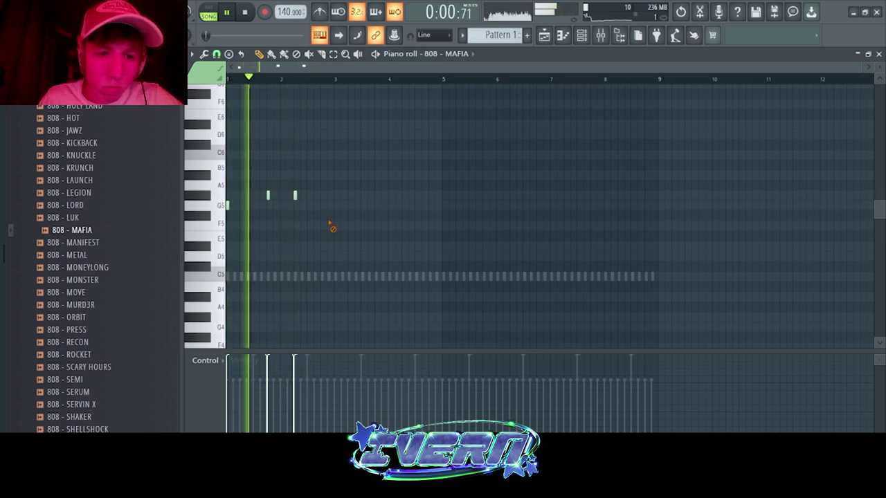
left_click(336, 206)
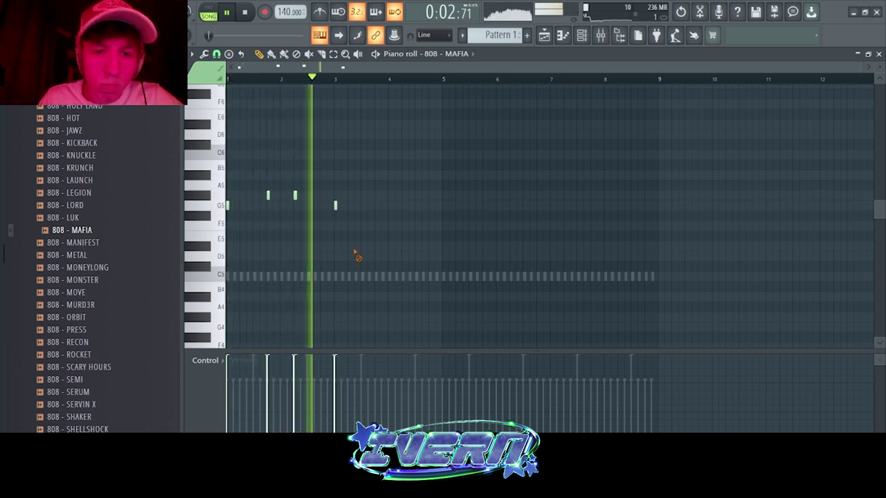
left_click(375, 196)
left_click(403, 196)
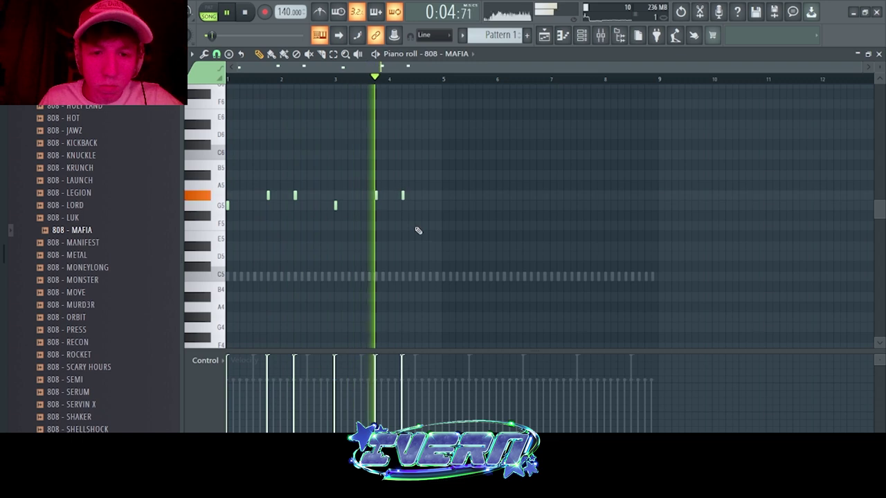
left_click(423, 196)
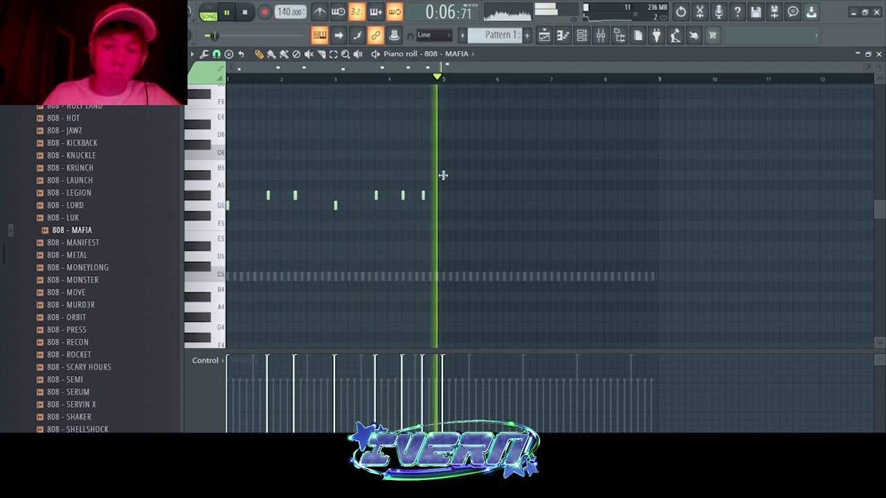
- Extend every 808 note legato to the next one and duplicate the four-bar phrase into bars 5 to 8
key("ctrl+l")
key("ctrl+b")
key("ctrl+d")
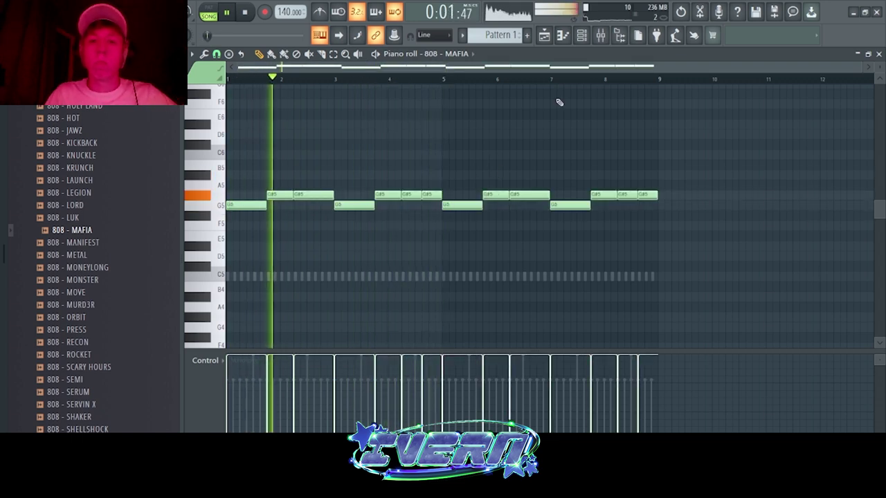
key("Escape")
- Try the 808 - SEMI sample on the 808 - MAFIA channel and settle on 808 - SPINZ as its replacement
scroll(139, 229, "down", 2)
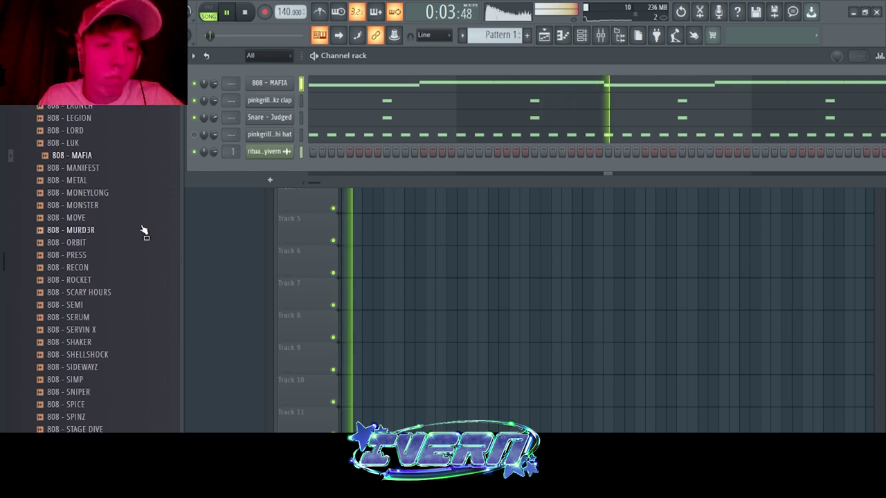
scroll(121, 198, "up", 4)
scroll(123, 204, "down", 6)
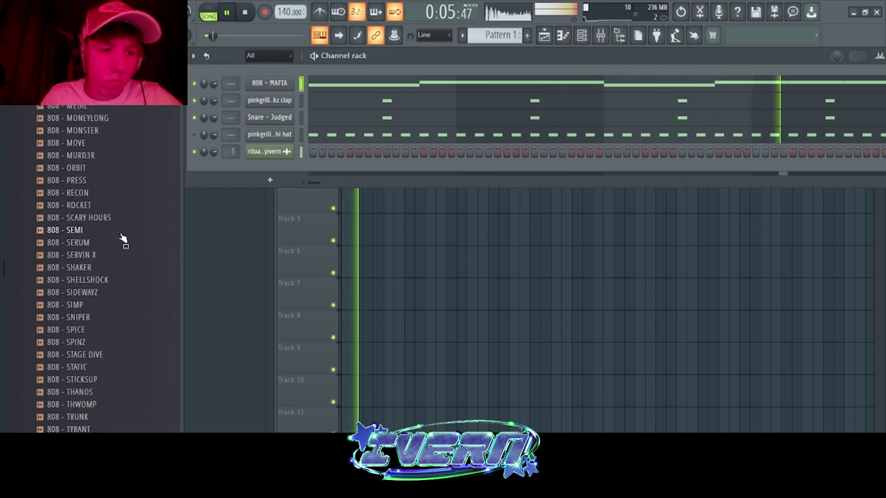
left_click(83, 233)
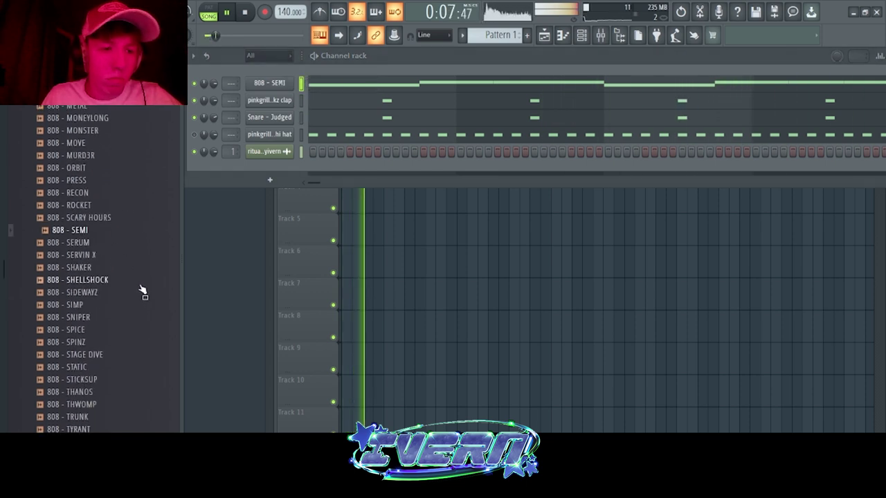
left_click(76, 342)
key("space")
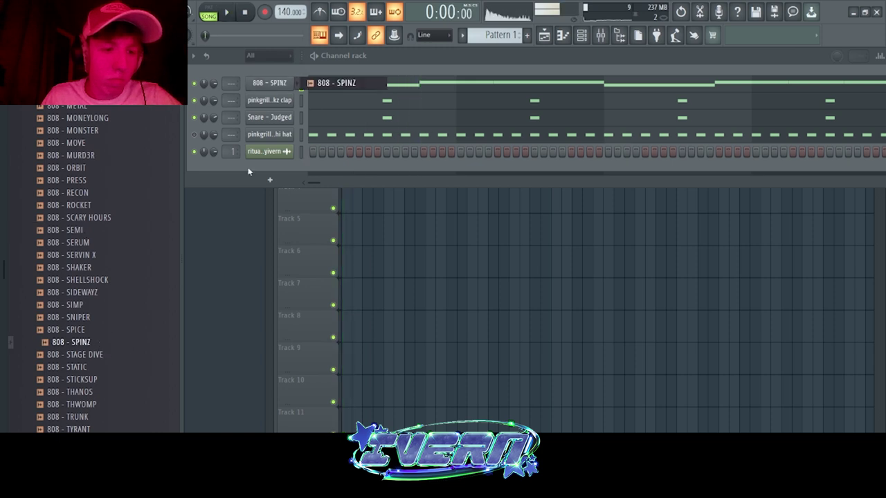
- Check the envelope and precomputed effects settings of the 808 - SPINZ channel
left_click(267, 84)
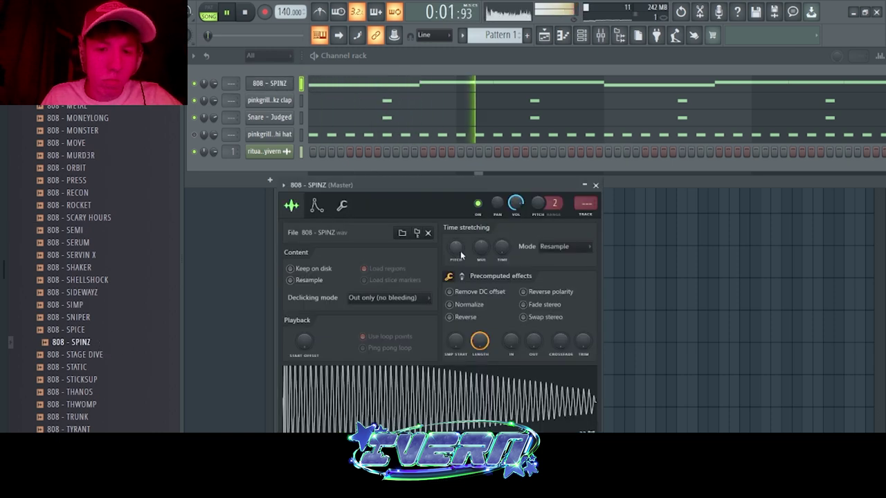
left_click(317, 206)
left_click(291, 205)
left_click(461, 275)
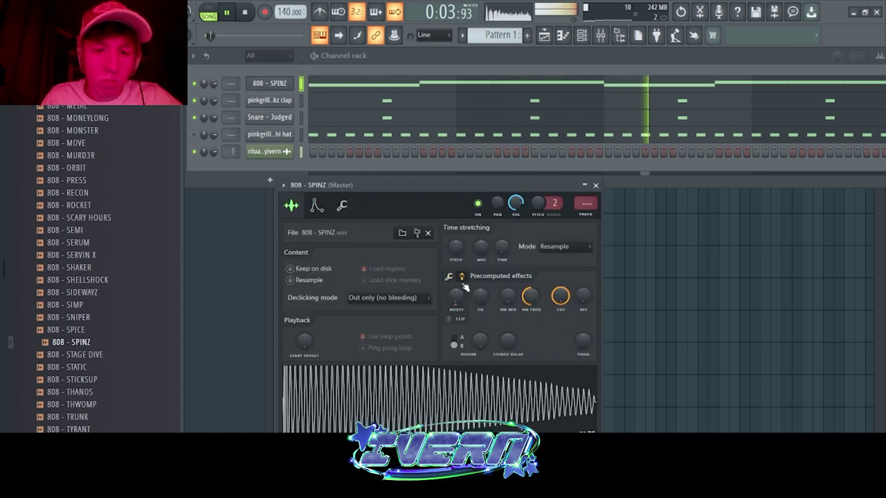
left_click(595, 185)
- Try HI HAT - HARSH on the muted hi hat channel, unmute it, and settle on HI HAT - LUK (1) from THE F1LTHY x LUKRATIVE KIT
scroll(110, 205, "up", 10)
left_click(61, 156)
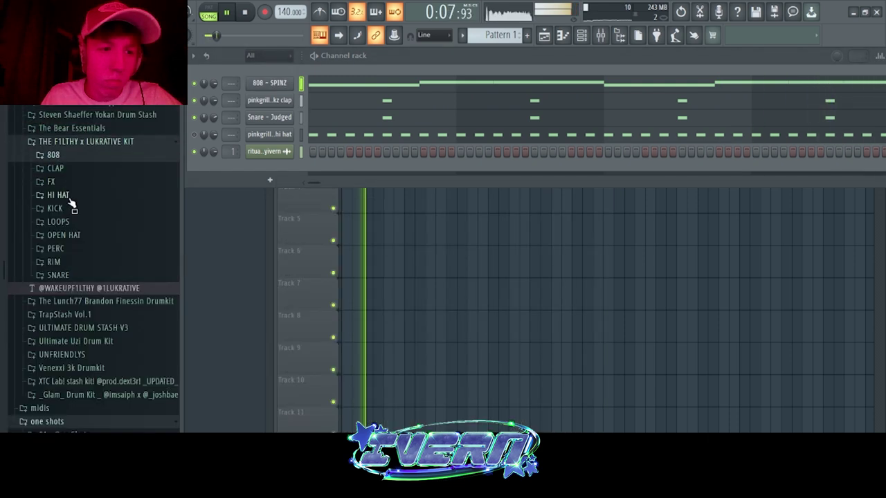
left_click(71, 197)
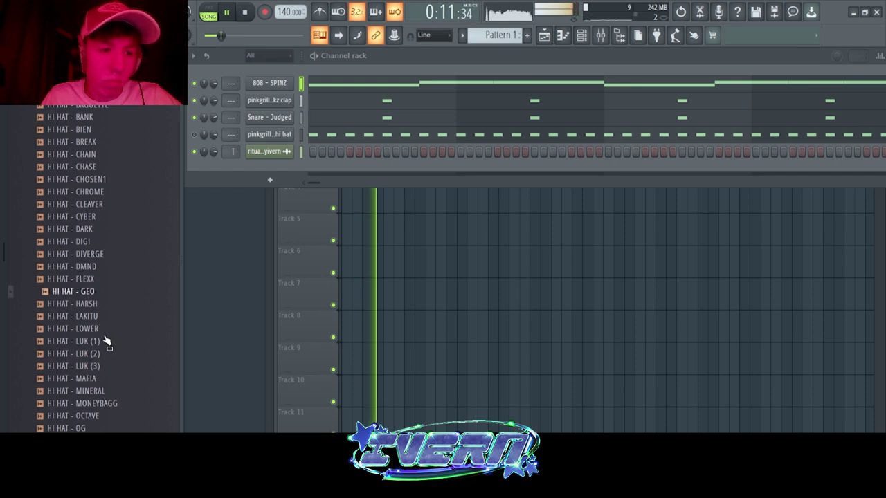
key("Down")
key("Down")
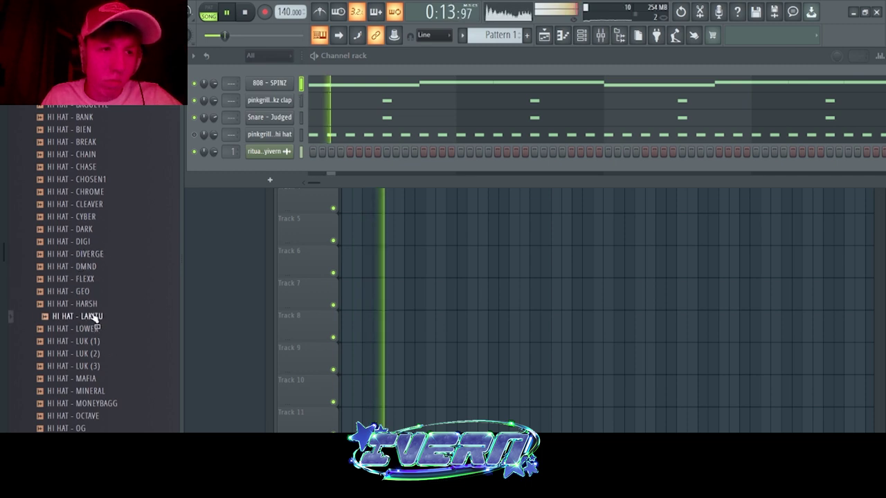
key("Up")
left_click_drag(89, 315, 270, 135)
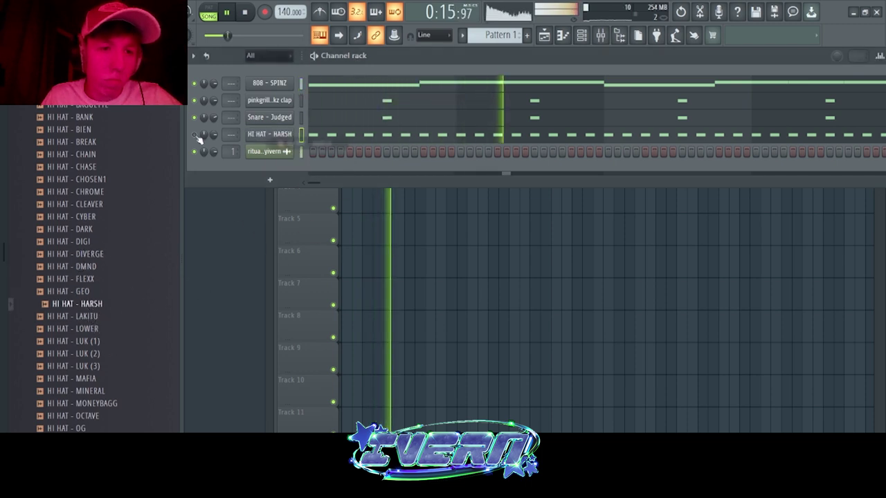
left_click(99, 179)
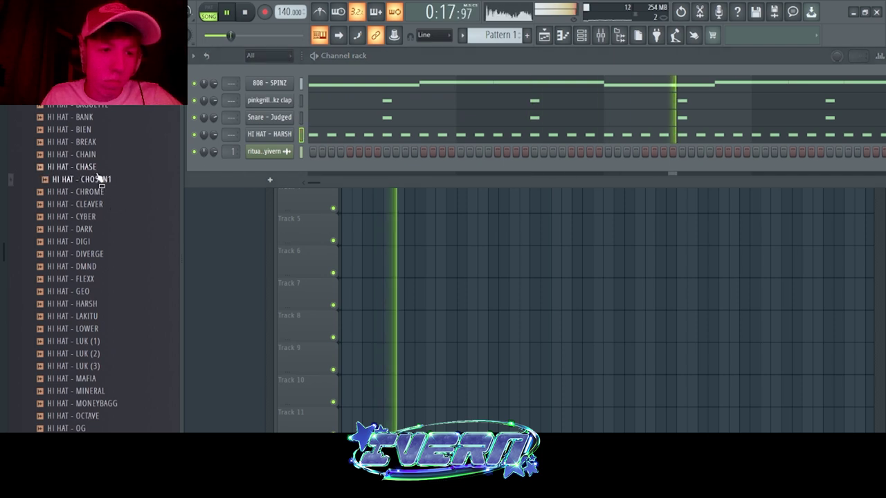
left_click_drag(97, 183, 281, 134)
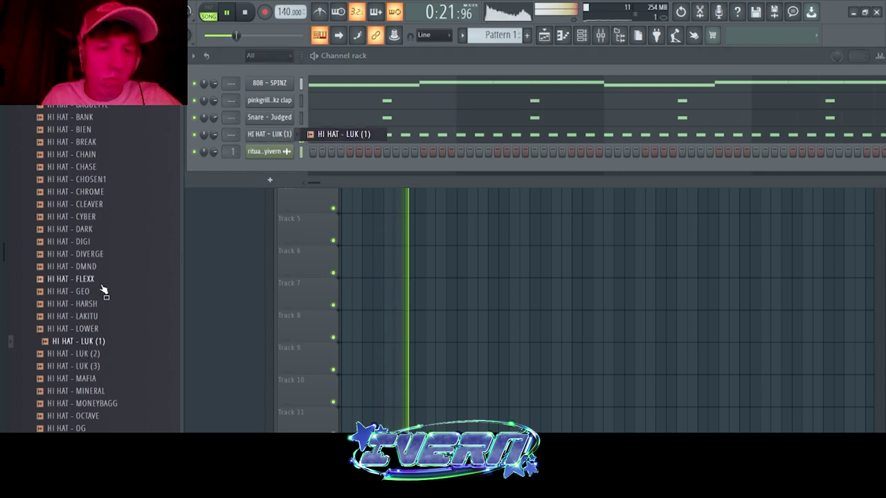
- Add SNARE - EA from the kit's SNARE folder as a channel above the hi hats, with hits on steps 19, 51, 59, 60 and 62
scroll(102, 294, "up", 5)
left_click(99, 219)
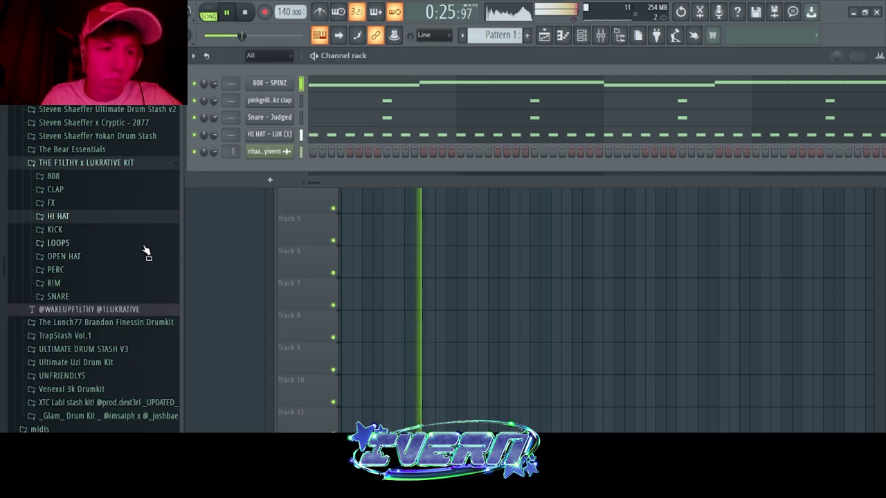
left_click(69, 296)
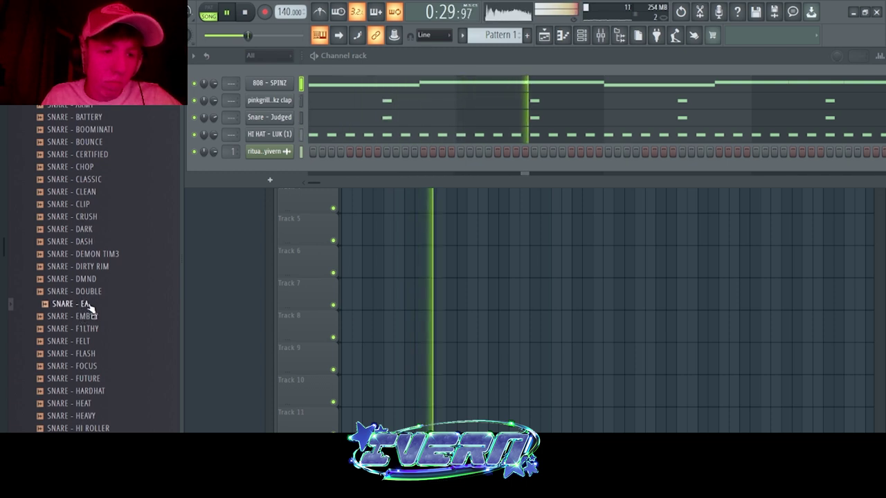
left_click_drag(90, 309, 283, 134)
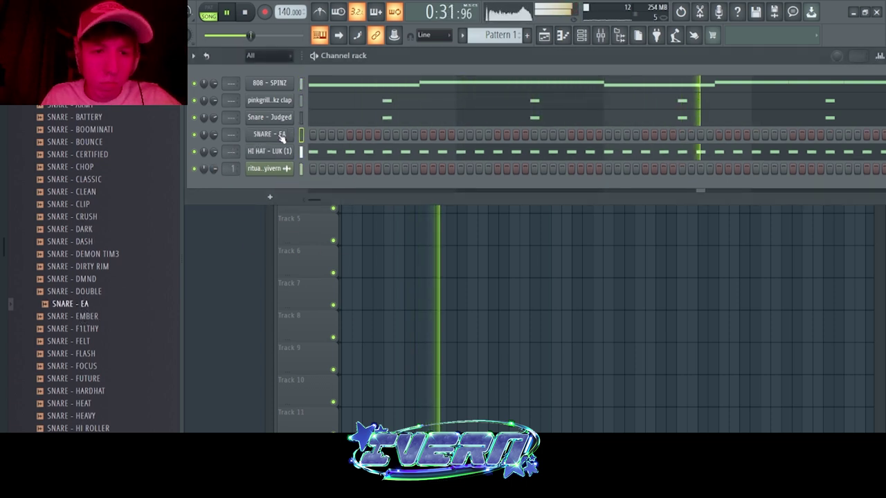
key("space")
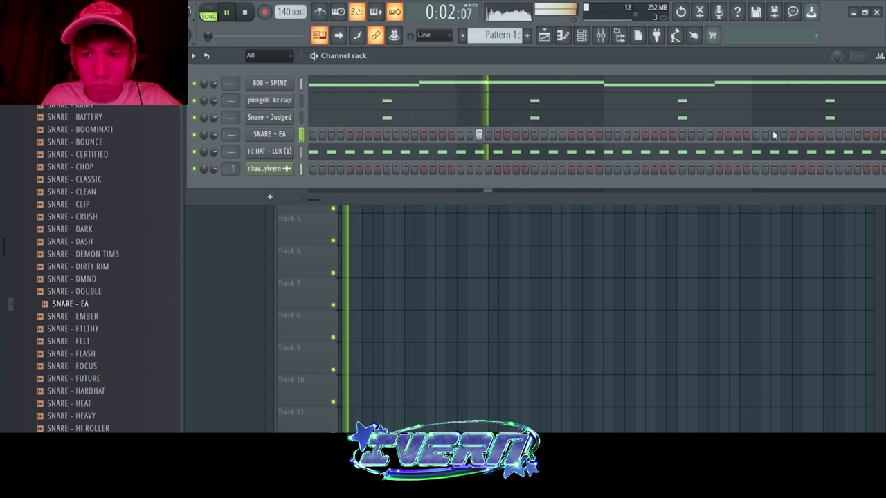
left_click_drag(849, 135, 857, 135)
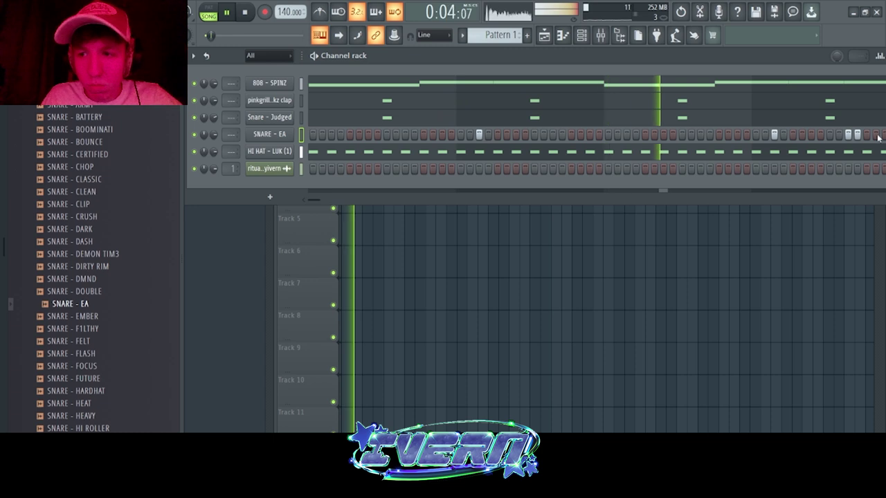
- Duplicate the four-bar SNARE - EA phrase into bars 5 to 8 at full velocity and move each phrase's last hit one step later
left_click(564, 36)
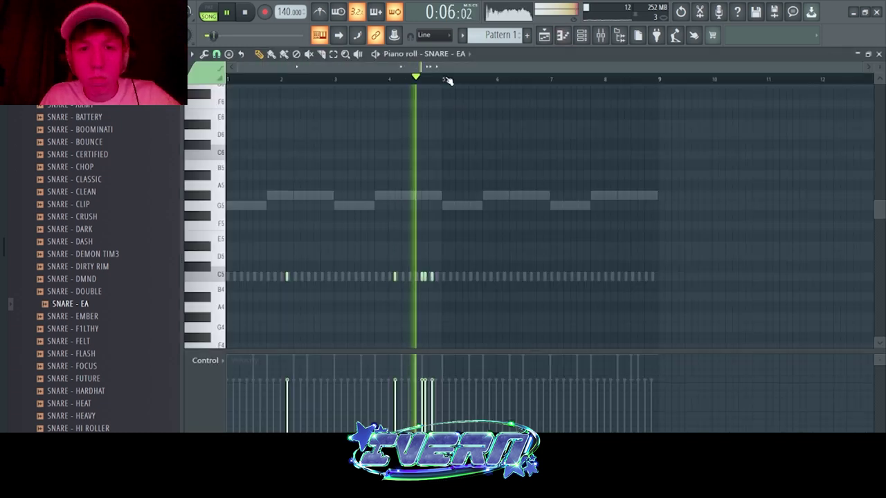
key("ctrl+b")
key("ctrl+a")
scroll(447, 283, "up", 5)
key("ctrl+d")
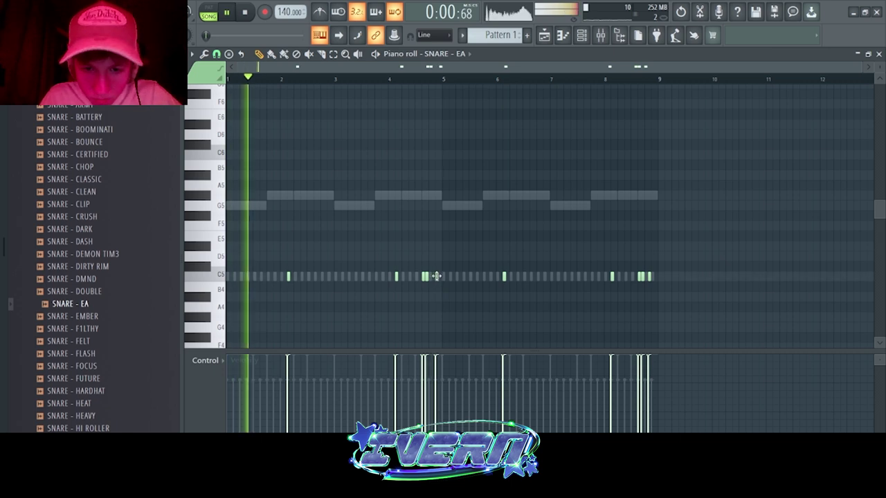
left_click_drag(649, 277, 653, 275)
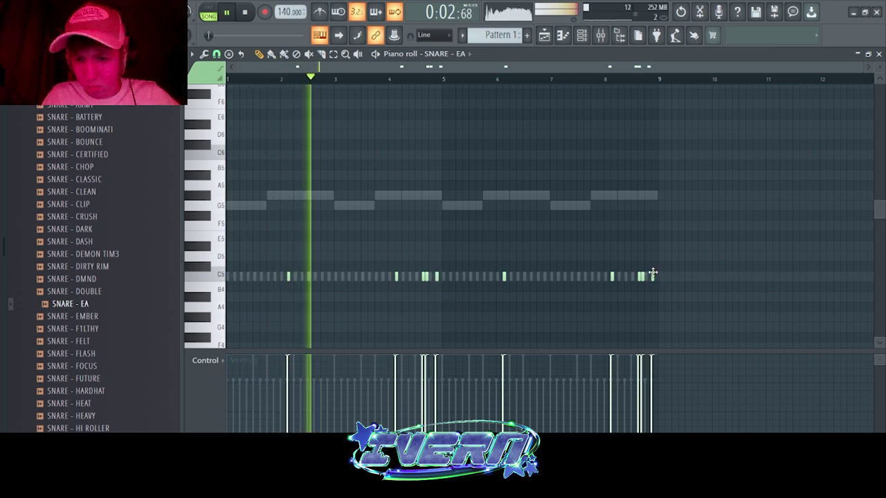
left_click(563, 35)
- Replace the SNARE - EA channel's sample with SNARE - ARMY and check its precomputed effects settings
left_click(51, 230)
left_click_drag(50, 229, 303, 134)
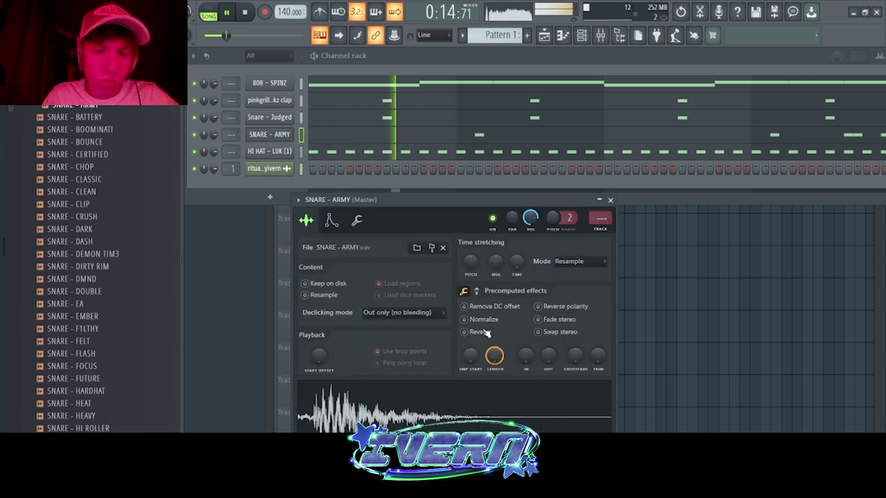
left_click(610, 200)
- Replace the HI HAT - LUK (1) sample with hat regula Degula from the ULTIMATE DRUM STASH V3 folder
scroll(120, 261, "up", 4)
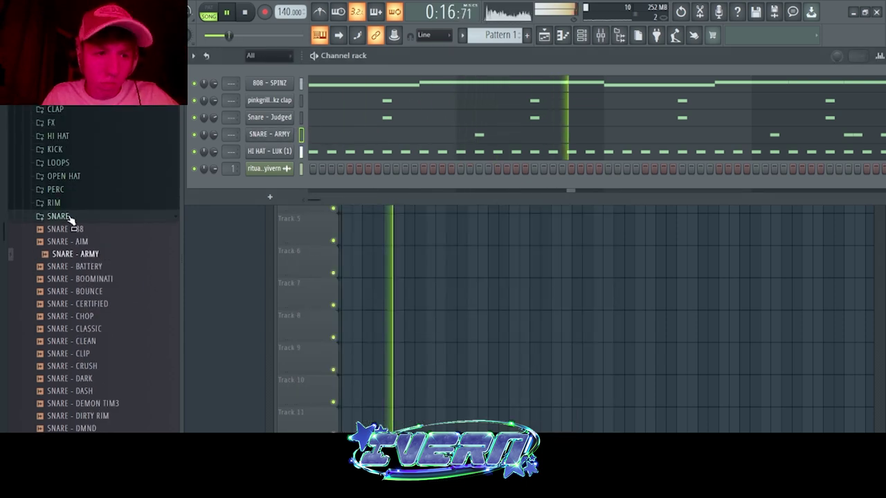
left_click(70, 217)
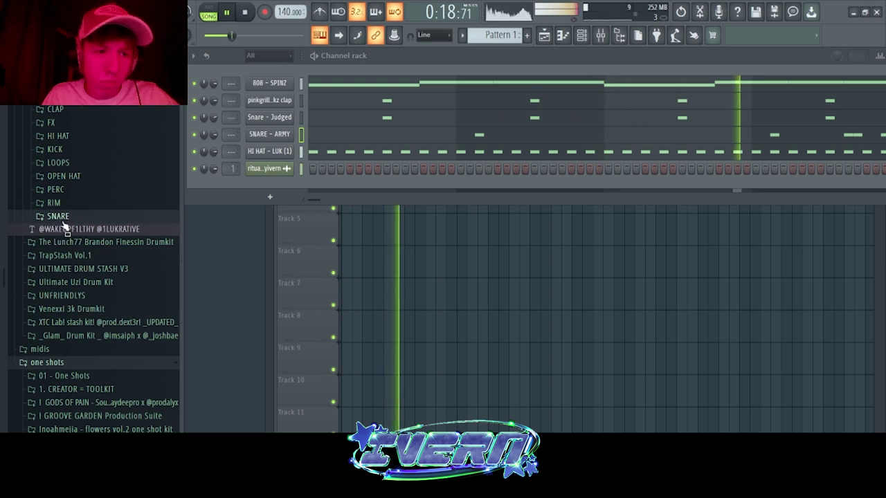
left_click(87, 273)
scroll(88, 263, "down", 6)
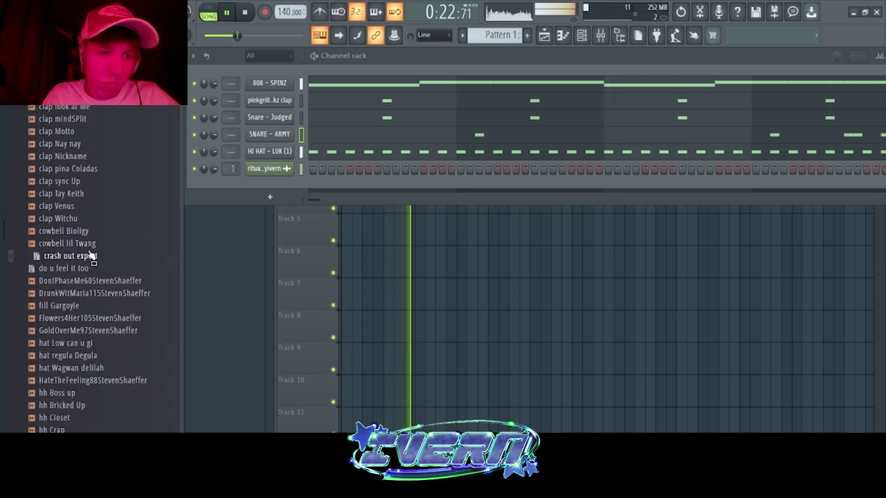
scroll(84, 277, "down", 6)
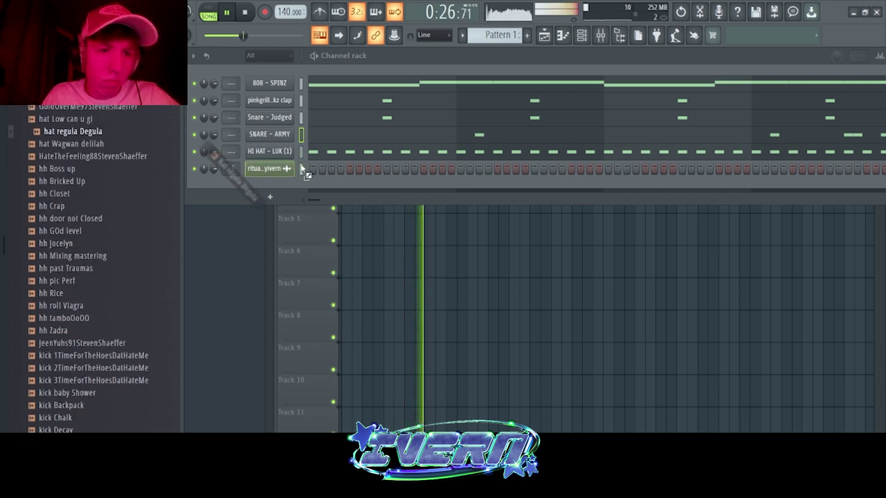
left_click_drag(270, 158, 270, 152)
- Audition open hat and perc samples in the kit, including oh Fur Coat, perc CompuRythm and perc So U Wanna be in Neptunes
scroll(114, 256, "down", 4)
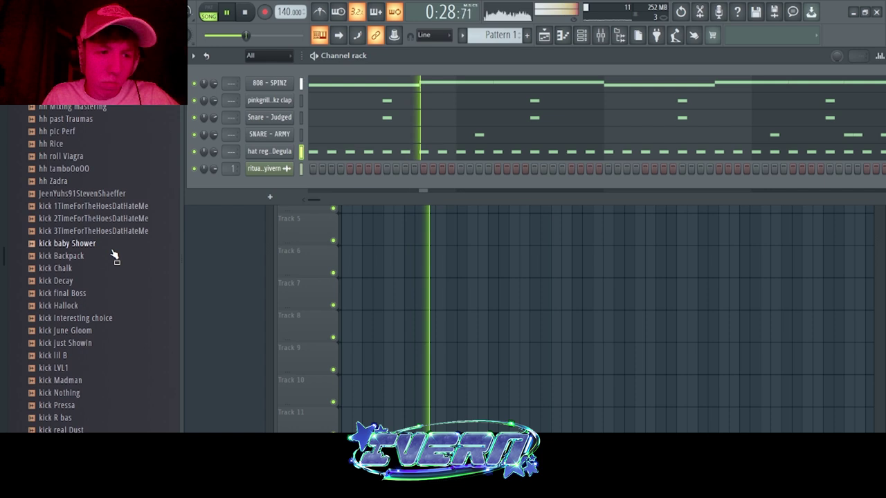
scroll(113, 258, "down", 6)
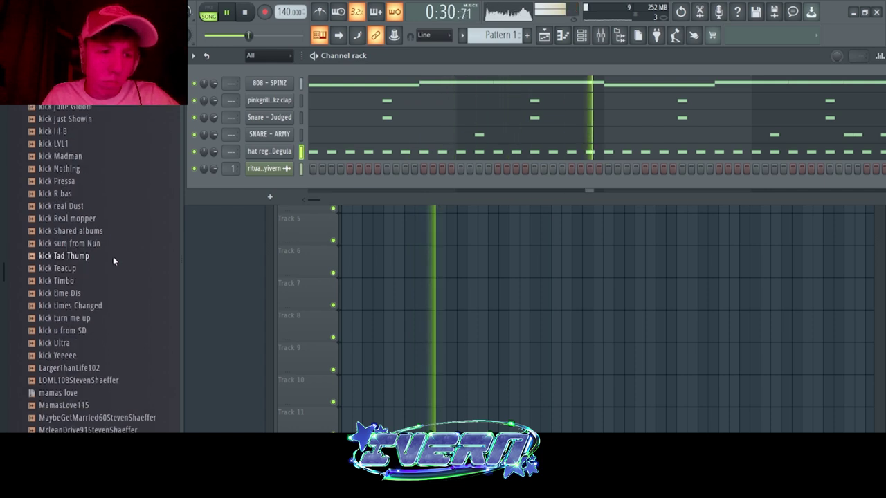
scroll(116, 263, "down", 6)
left_click(99, 281)
scroll(98, 284, "down", 2)
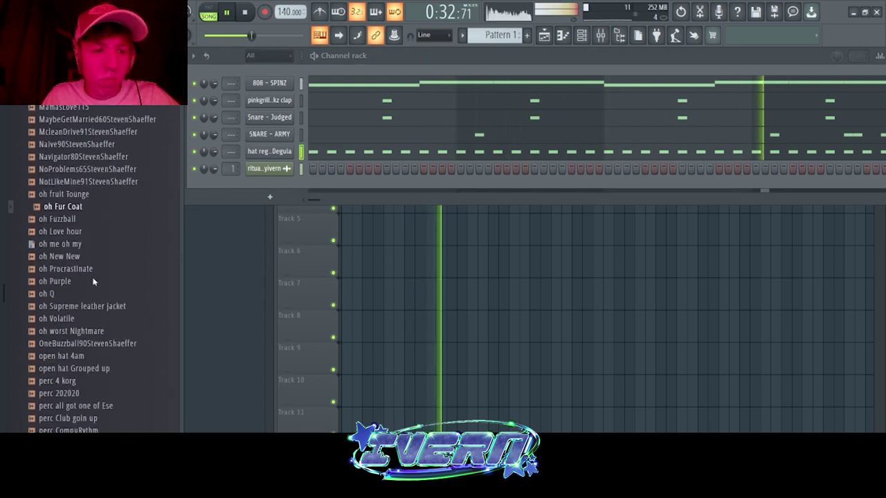
scroll(97, 325, "down", 4)
left_click(105, 256)
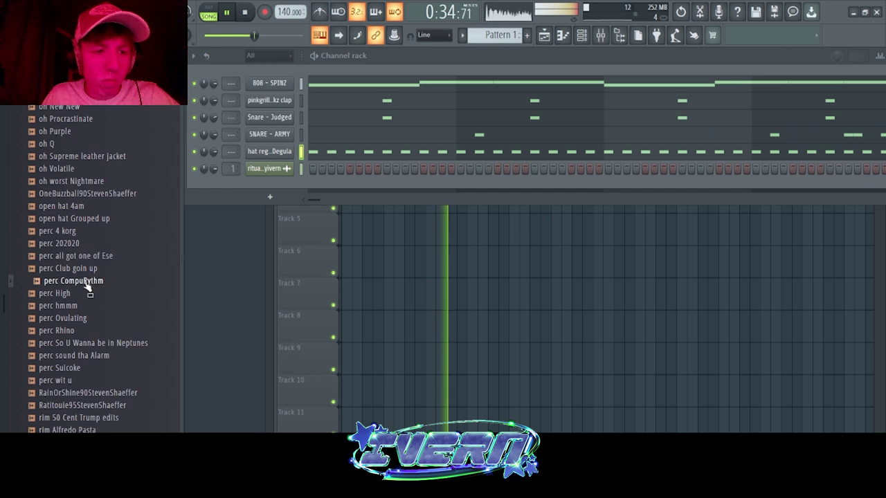
left_click(87, 356)
left_click(87, 344)
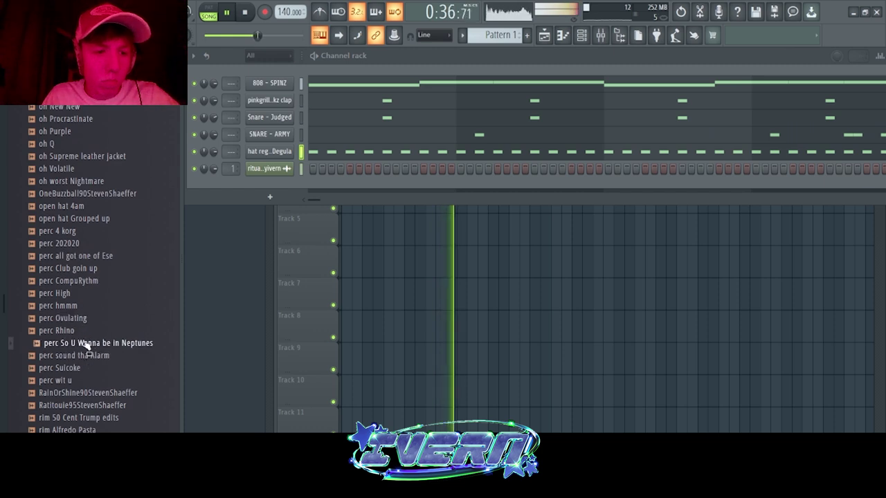
- Audition the kit's rim and snare samples and add snare MOW3 as a new channel below SNARE - ARMY
scroll(87, 346, "down", 8)
left_click(87, 281)
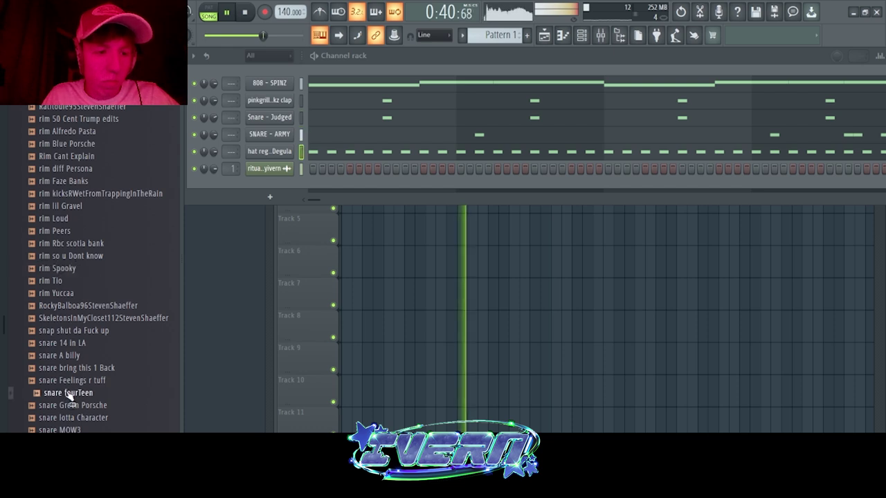
left_click(69, 368)
left_click(70, 355)
left_click(69, 342)
left_click(69, 332)
left_click(76, 417)
left_click(74, 406)
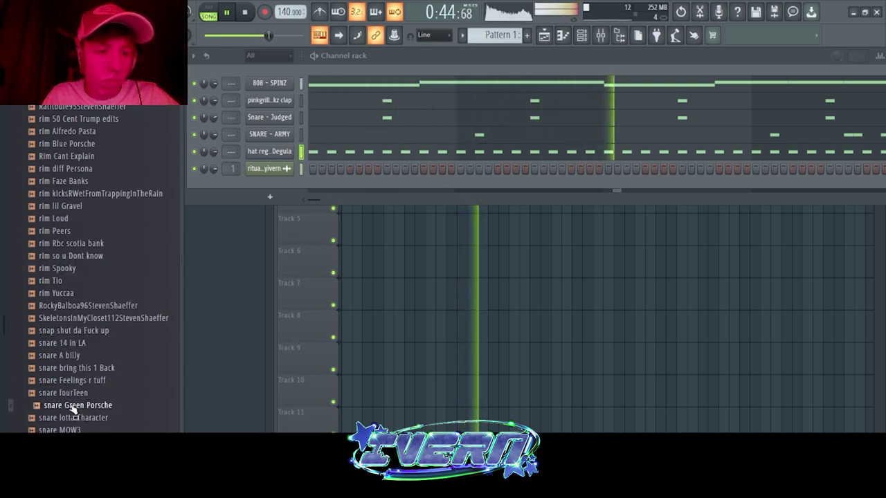
left_click(65, 429)
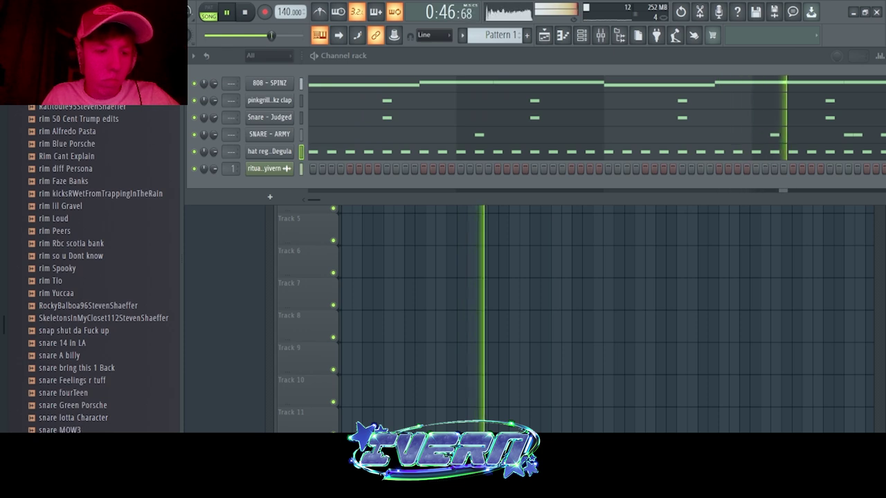
left_click_drag(63, 430, 294, 153)
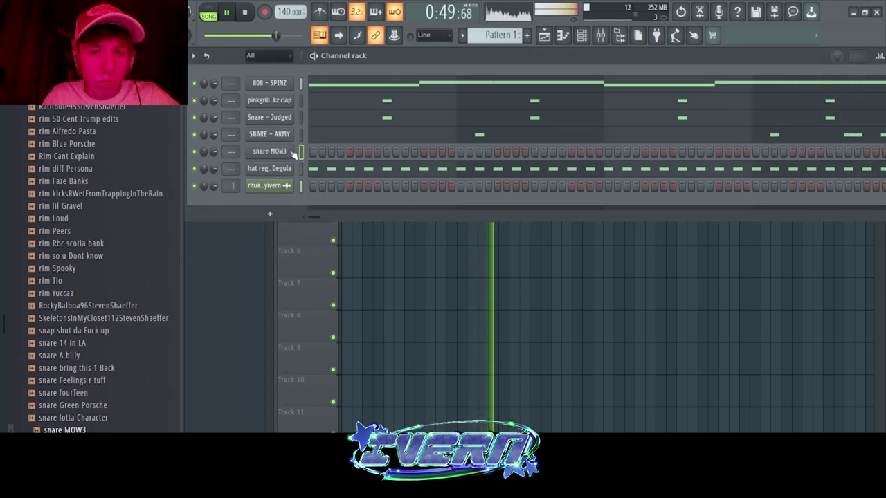
- Place a hit on step 27 of the snare MOW3 channel and stop playback
left_click(553, 152)
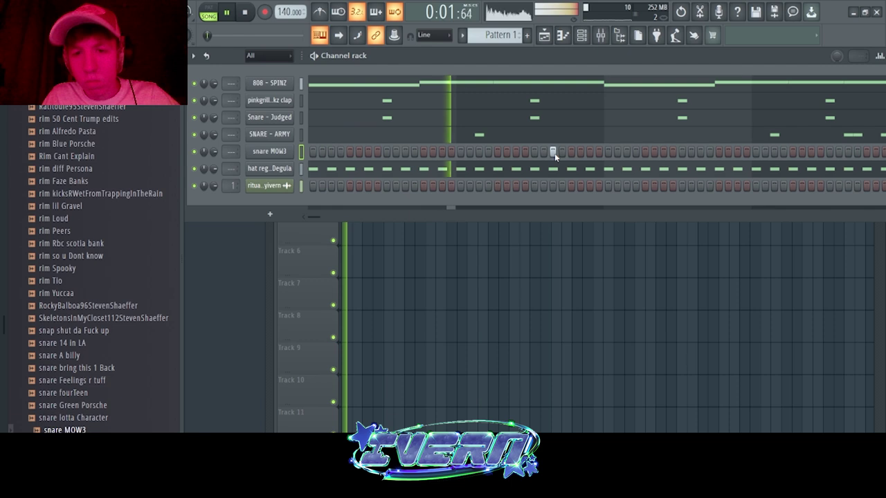
left_click(591, 168)
left_click(562, 35)
key("space")
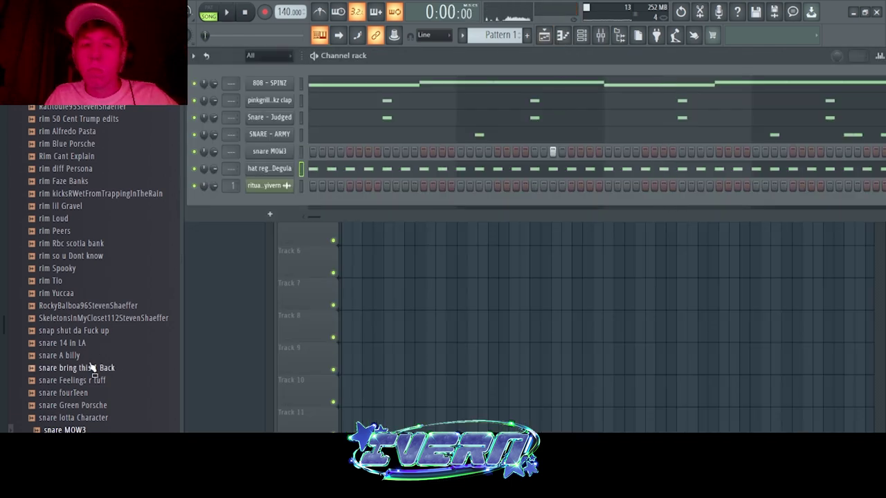
- Try snare Slurppppppp on the hi hat channel and load it onto the snare MOW3 channel as the replacement sample
scroll(99, 374, "down", 2)
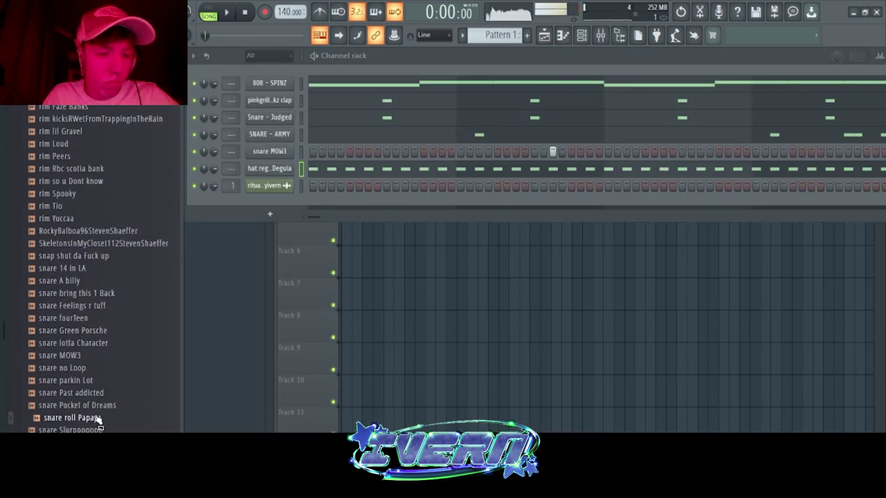
key("space")
key("space")
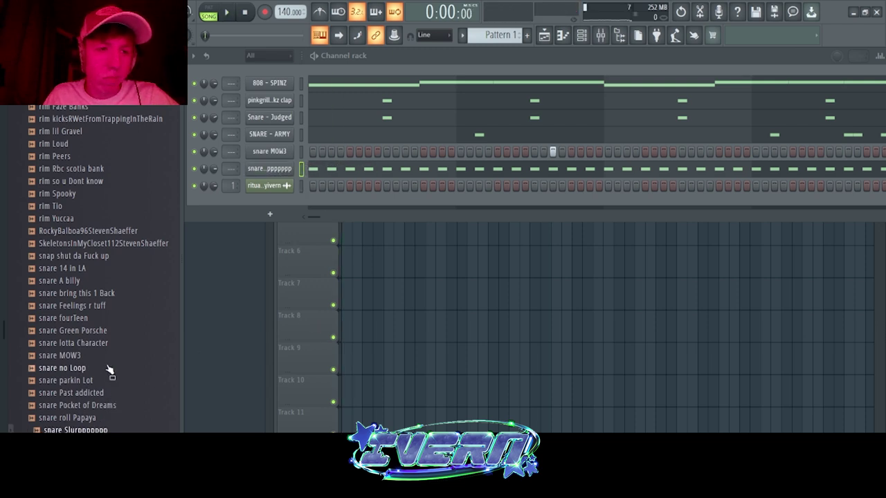
left_click_drag(316, 202, 266, 152)
- Restore the hat regula Degula sample on the hi hat channel
scroll(110, 277, "up", 8)
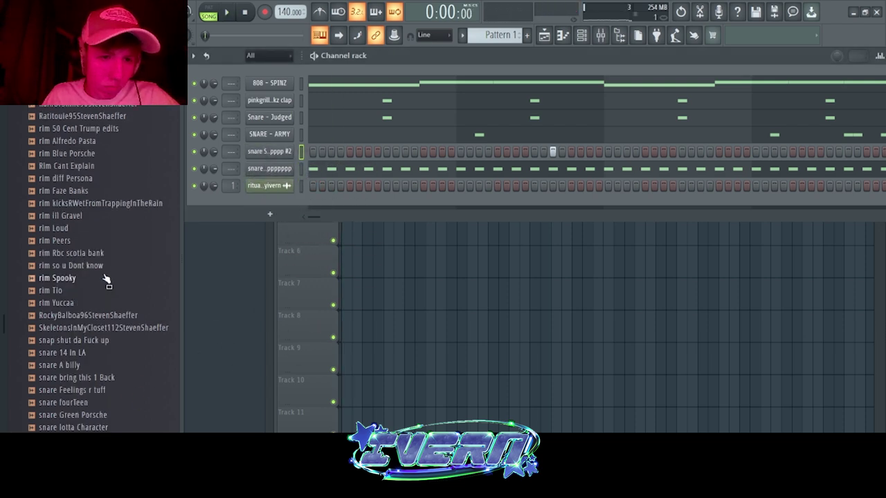
scroll(129, 265, "up", 20)
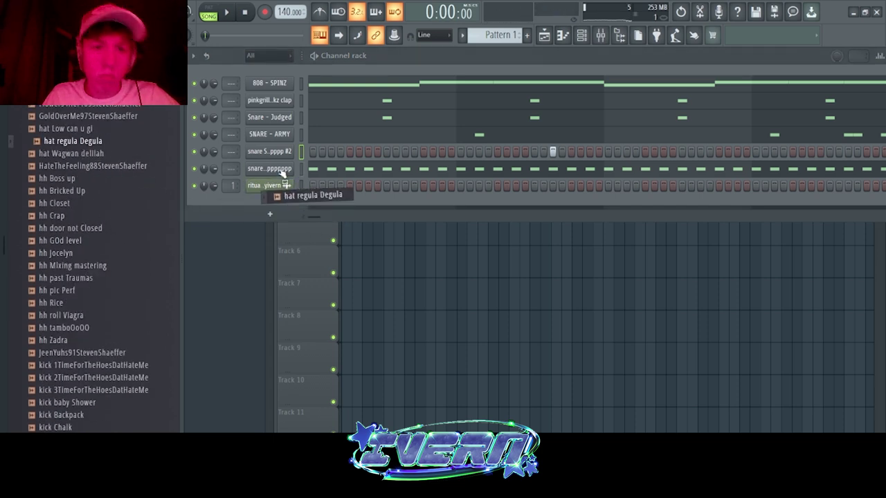
left_click_drag(282, 173, 282, 170)
- Add hits on steps 29 and 31 of the new snare Slurppppppp channel during playback and open its notes in the piano roll
key("space")
left_click(571, 152)
left_click(590, 151)
left_click(563, 36)
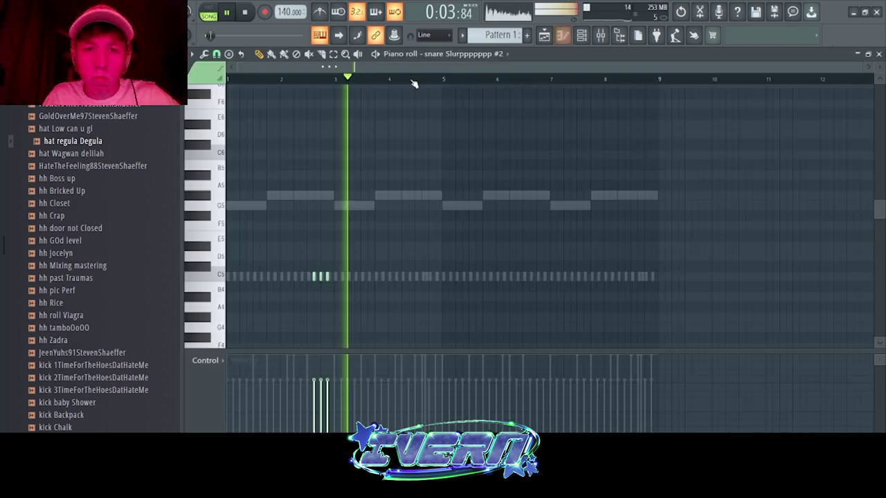
- Duplicate the three snare Slurppppppp hits into the second four bars, raise all of them to maximum velocity, and return to the channel rack
key("ctrl+a")
key("ctrl+b")
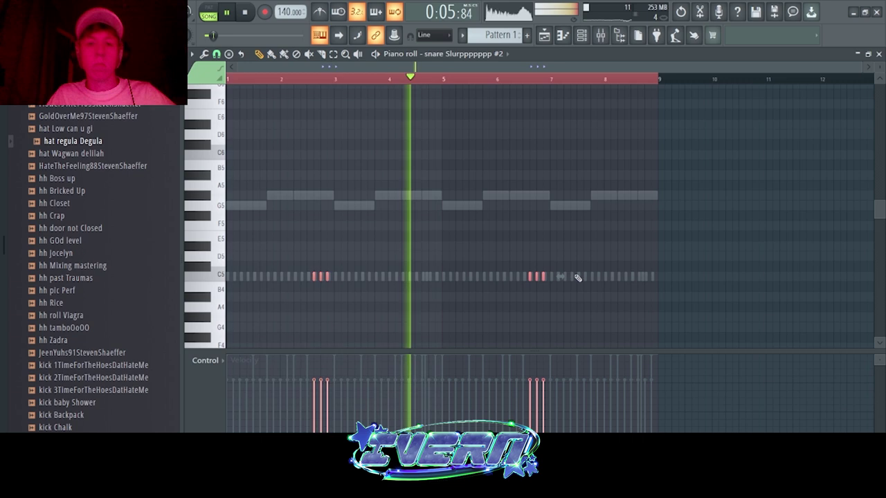
key("ctrl+a")
scroll(569, 272, "up", 3)
key("ctrl+d")
left_click(586, 40)
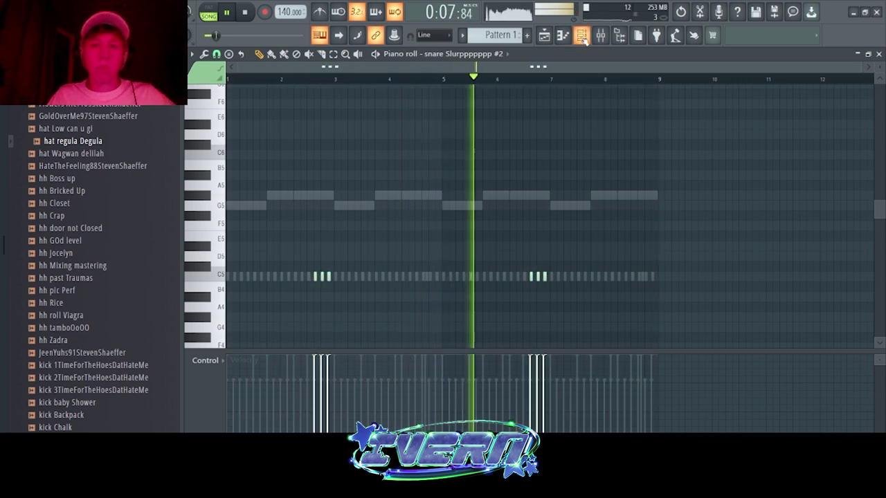
key("F7")
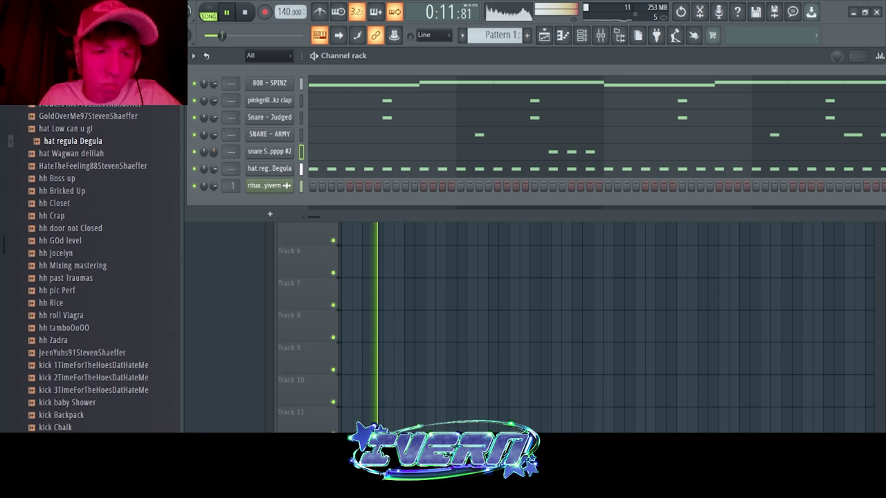
- Look through the ULTIMATE DRUM STASH V3 samples and audition its percussion sounds with playback stopped
scroll(104, 256, "up", 12)
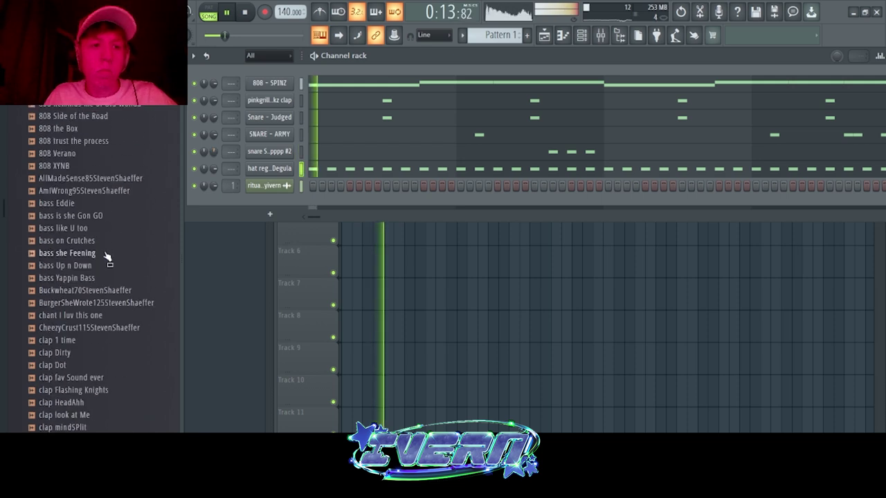
scroll(109, 257, "down", 10)
scroll(109, 257, "up", 3)
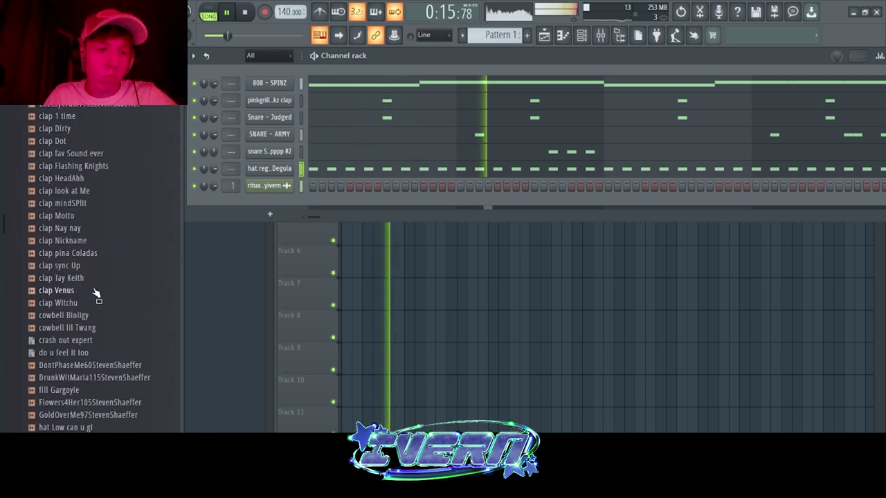
scroll(100, 280, "up", 6)
scroll(97, 282, "down", 20)
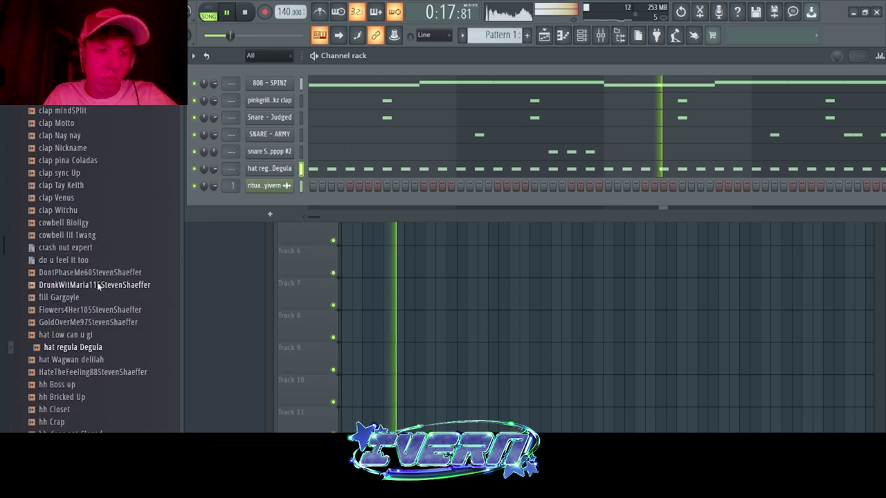
scroll(98, 281, "down", 4)
scroll(98, 280, "up", 4)
key("space")
left_click(65, 267)
left_click(67, 253)
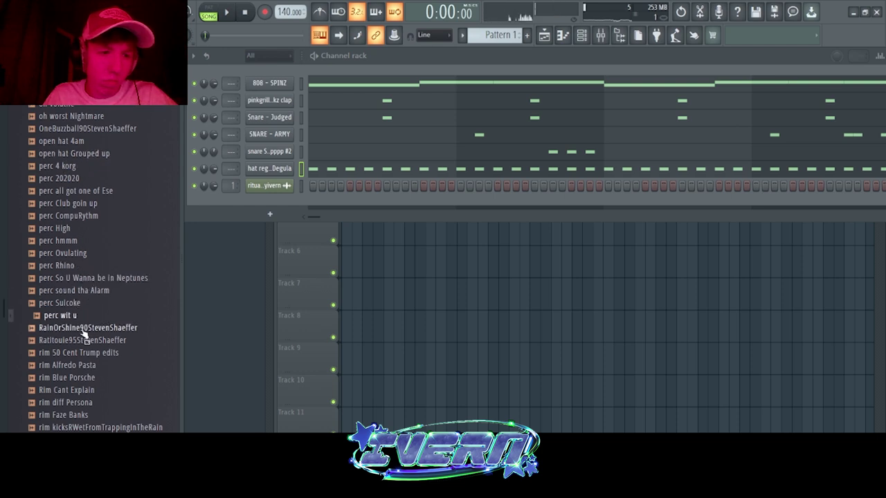
- Start playback, collapse the ULTIMATE DRUM STASH V3 kit and open the Open Hats folder of TrapStash Vol.1
scroll(86, 332, "up", 20)
key("space")
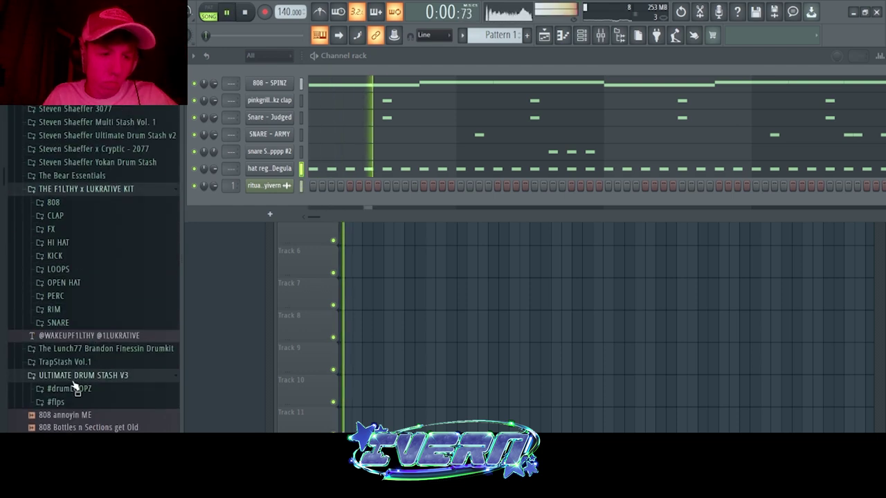
left_click(73, 375)
left_click(73, 362)
left_click(83, 410)
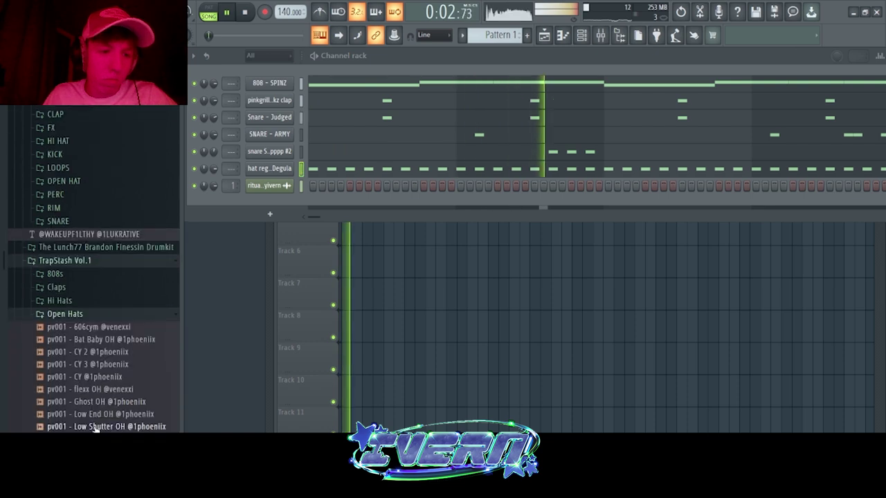
left_click_drag(88, 364, 270, 193)
key("space")
key("alt+Tab")
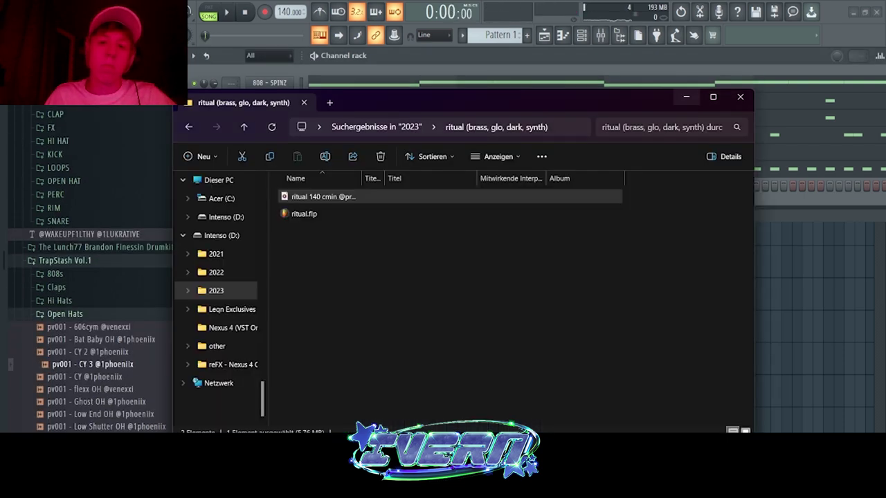
left_click_drag(354, 104, 564, 151)
left_click_drag(550, 247, 270, 187)
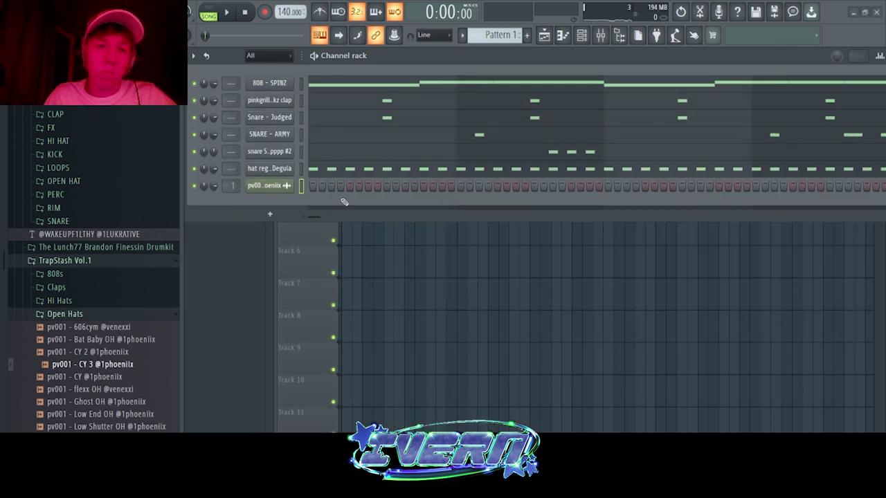
key("space")
key("space")
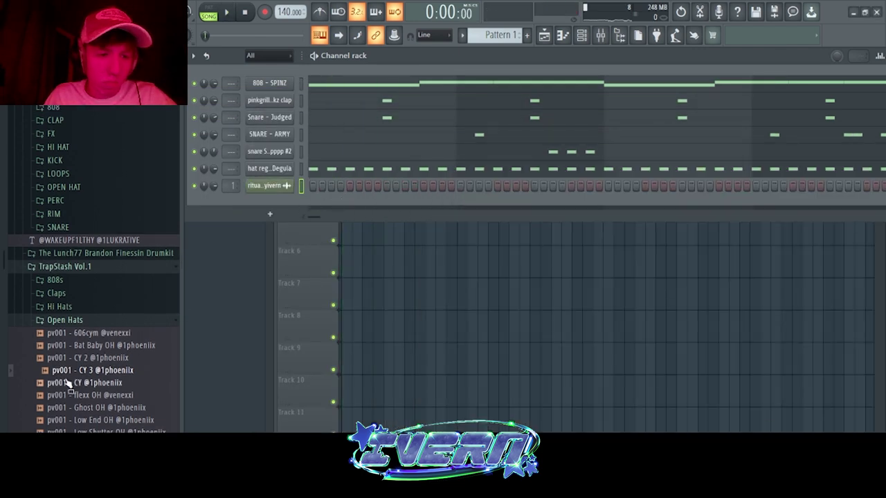
- Add pv001 - CY 3 as a new channel above the melody loop and give it a first-step hit at maximum velocity
left_click_drag(281, 202, 280, 208)
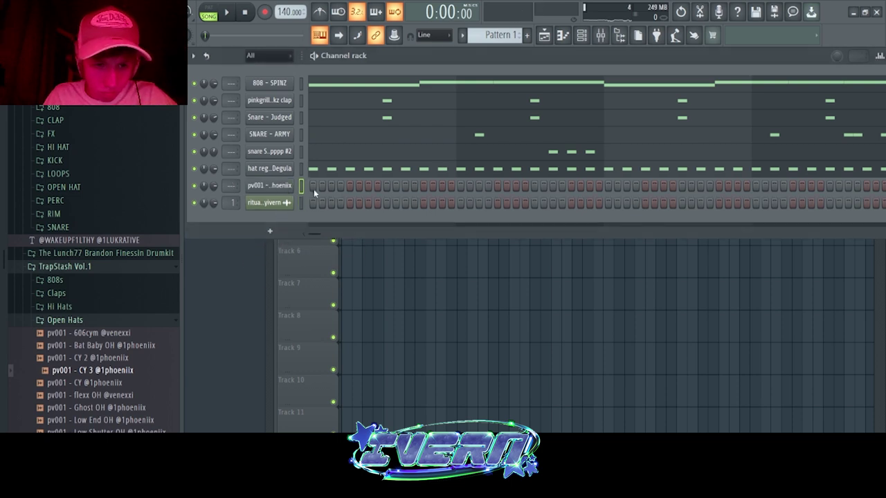
left_click(553, 36)
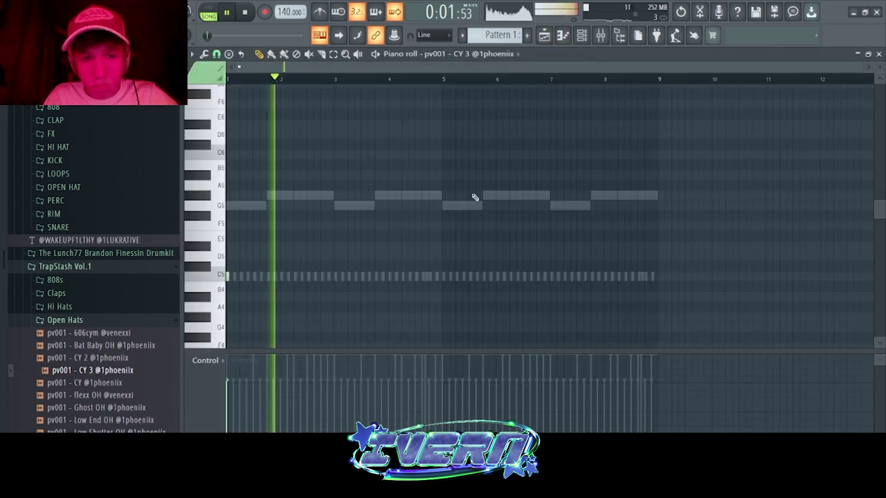
key("ctrl+d")
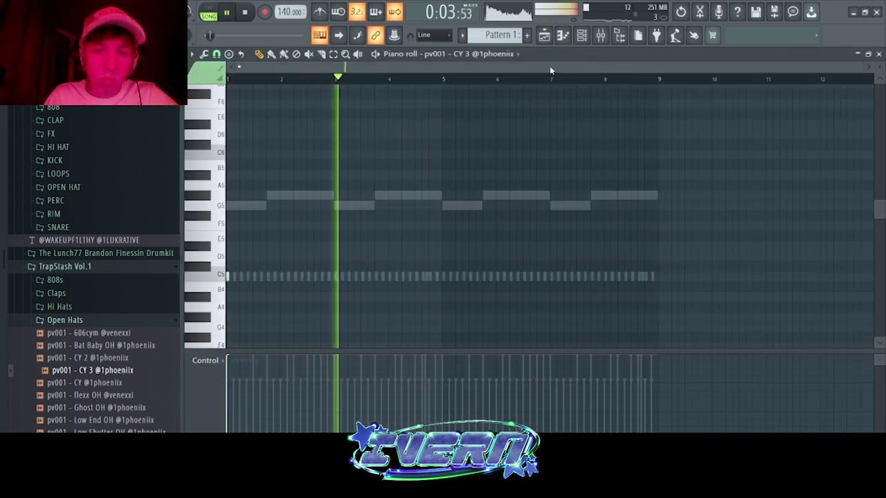
left_click(561, 36)
- Collapse the TrapStash Vol.1 and F1LTHY x LUKRATIVE kits and look through the samples of the 3077 kit
left_click(102, 270)
scroll(97, 304, "up", 3)
left_click(84, 318)
scroll(90, 311, "up", 2)
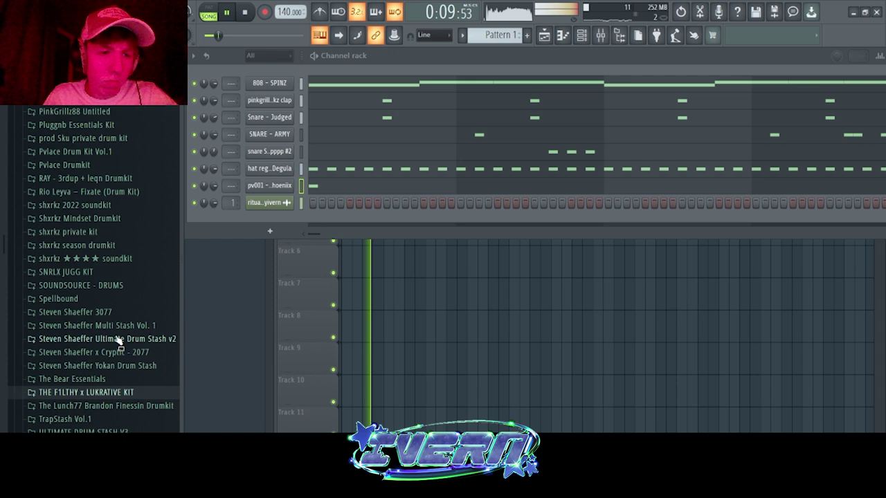
left_click(102, 317)
scroll(109, 367, "down", 10)
scroll(115, 237, "up", 8)
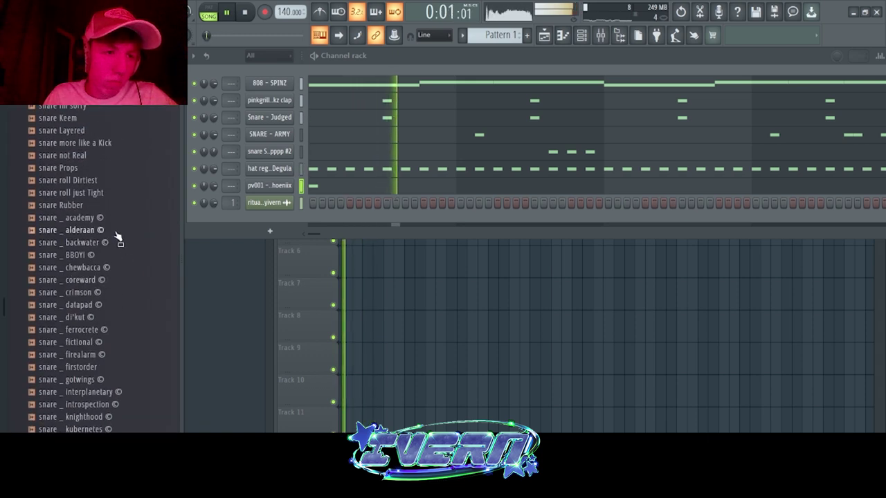
scroll(111, 243, "up", 15)
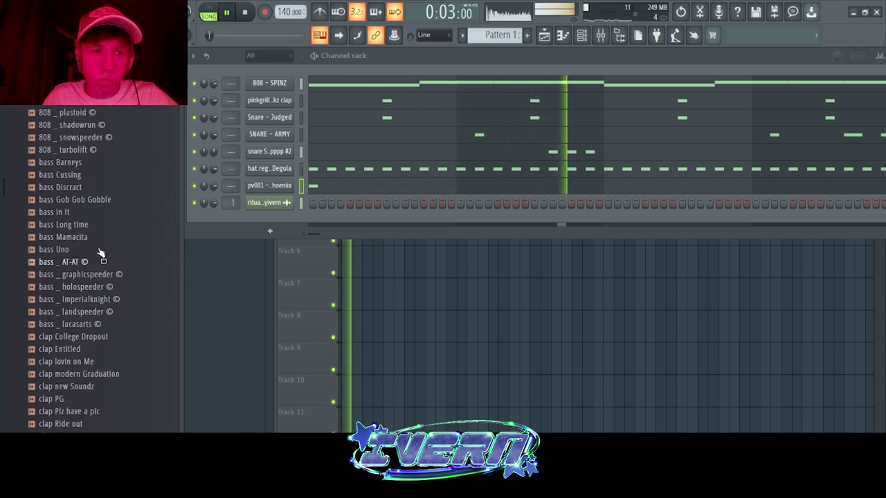
- Switch to the SOUNDSOURCE - DRUMS kit, stop playback and audition its macshooter percussion samples
left_click(74, 292)
left_click(83, 264)
scroll(111, 298, "down", 4)
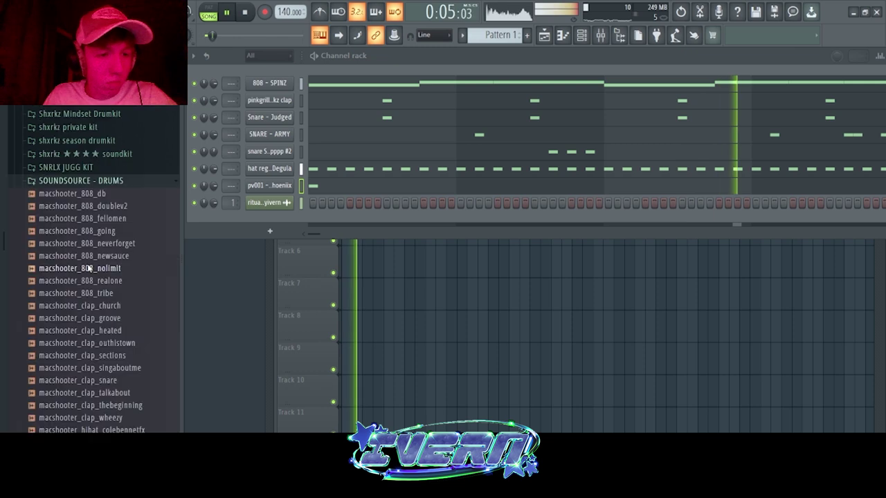
scroll(125, 260, "down", 10)
scroll(122, 254, "up", 3)
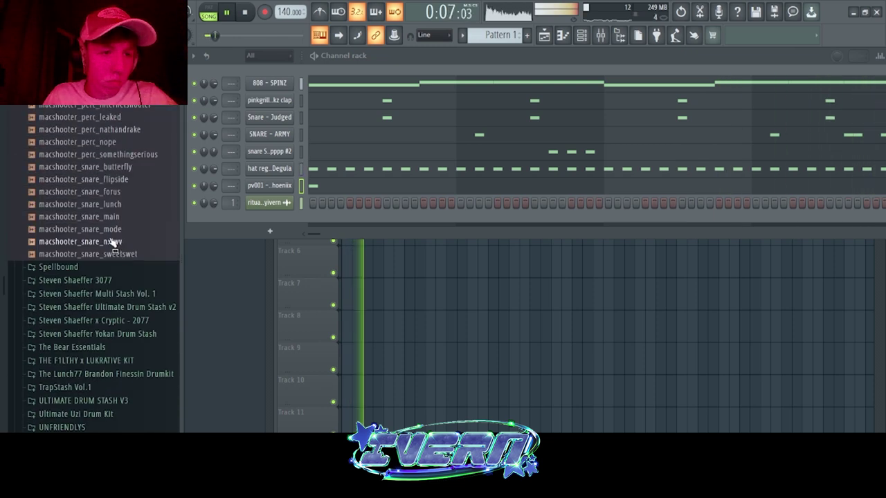
key("space")
left_click(97, 195)
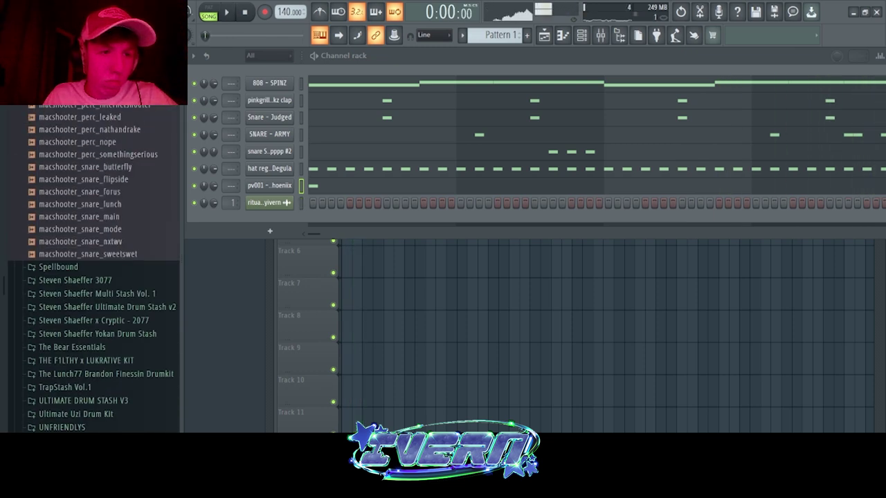
scroll(94, 277, "up", 5)
left_click(93, 192)
left_click(122, 267)
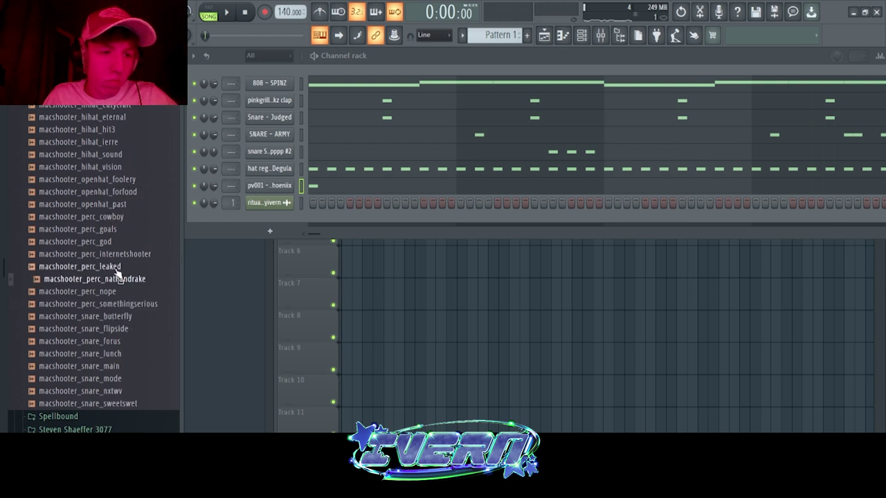
- Try macshooter_perc_leaked as the replacement sample on the snare Slurppppppp #2 channel and play the pattern
scroll(118, 275, "up", 14)
key("space")
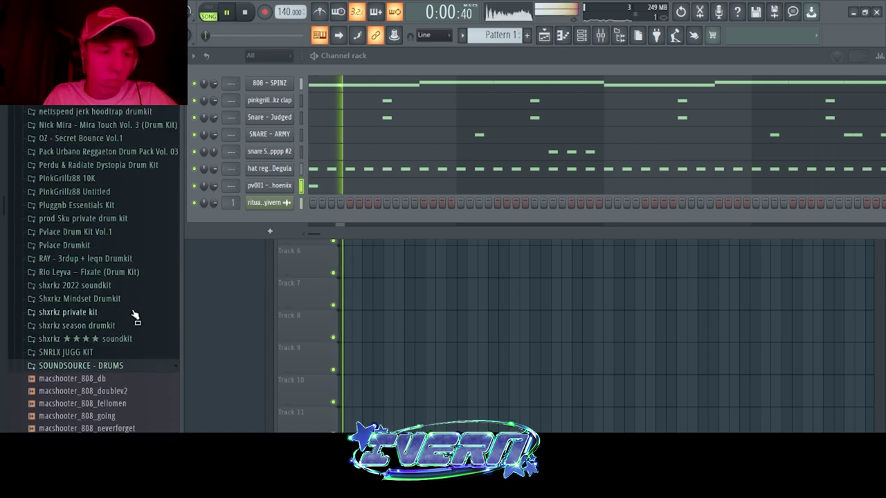
scroll(124, 305, "down", 10)
left_click_drag(127, 420, 271, 152)
key("space")
key("space")
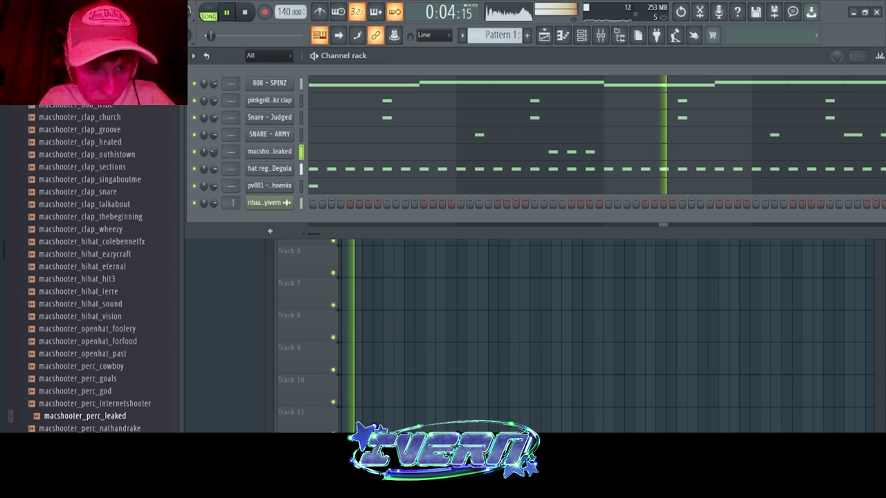
- Audition the Percs folder of another drum kit, load Perc - Ghoul onto the macshooter_perc_leaked channel and play the pattern
scroll(129, 278, "up", 8)
left_click(81, 291)
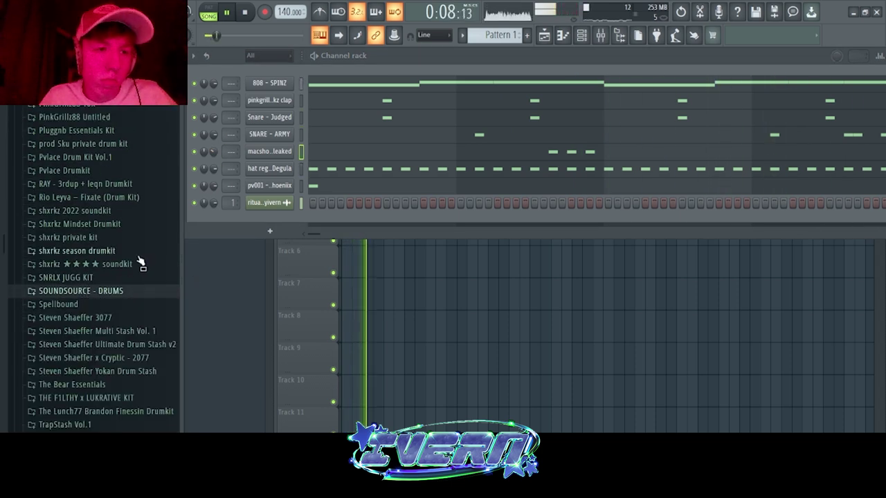
scroll(139, 261, "up", 4)
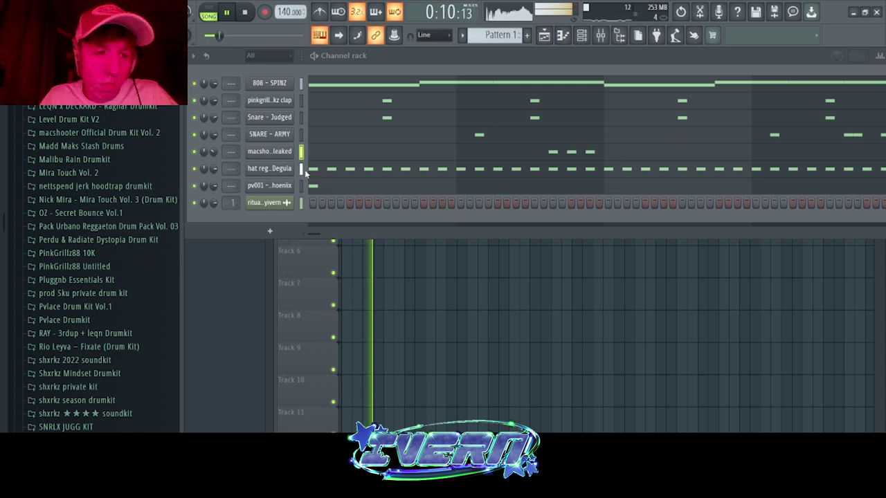
left_click(107, 120)
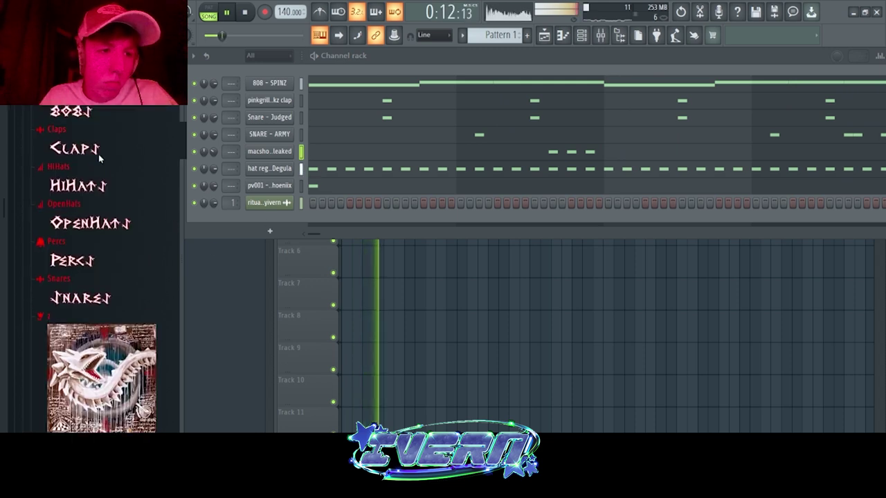
left_click(87, 249)
key("space")
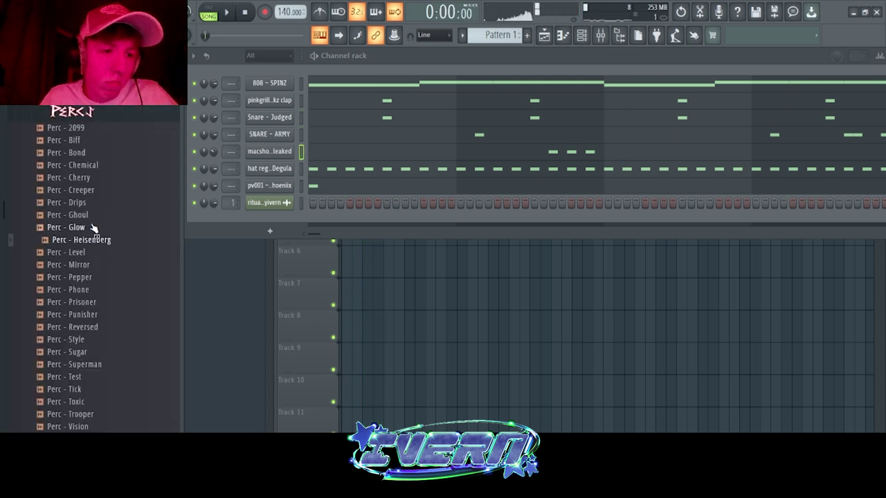
left_click_drag(279, 152, 269, 153)
key("space")
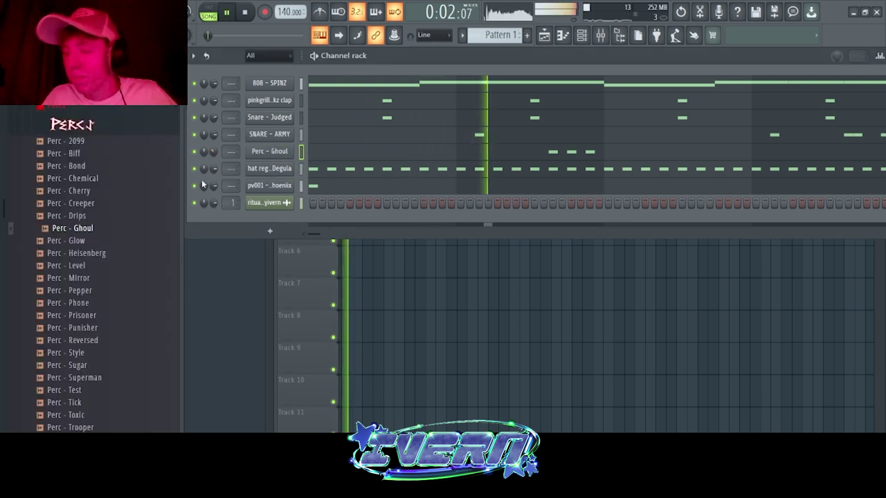
- Adjust the volume of the Perc - Ghoul channel and replay the pattern from the start
left_click_drag(213, 153, 213, 147)
key("space")
key("space")
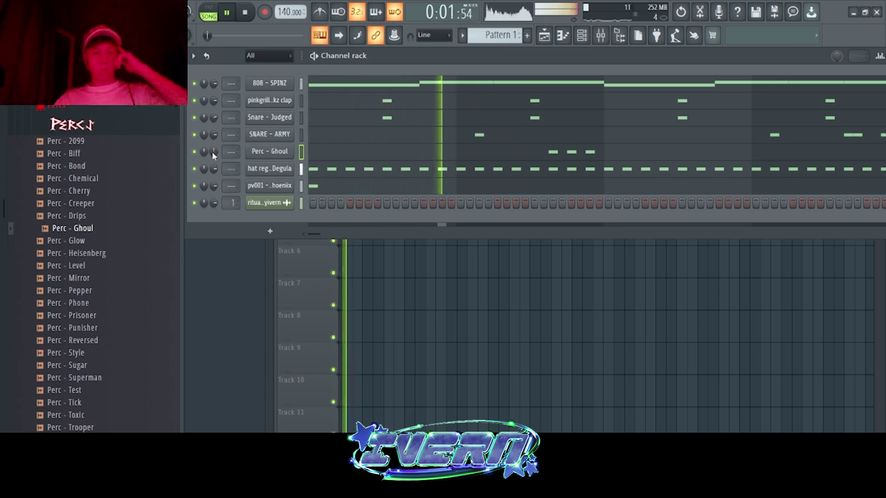